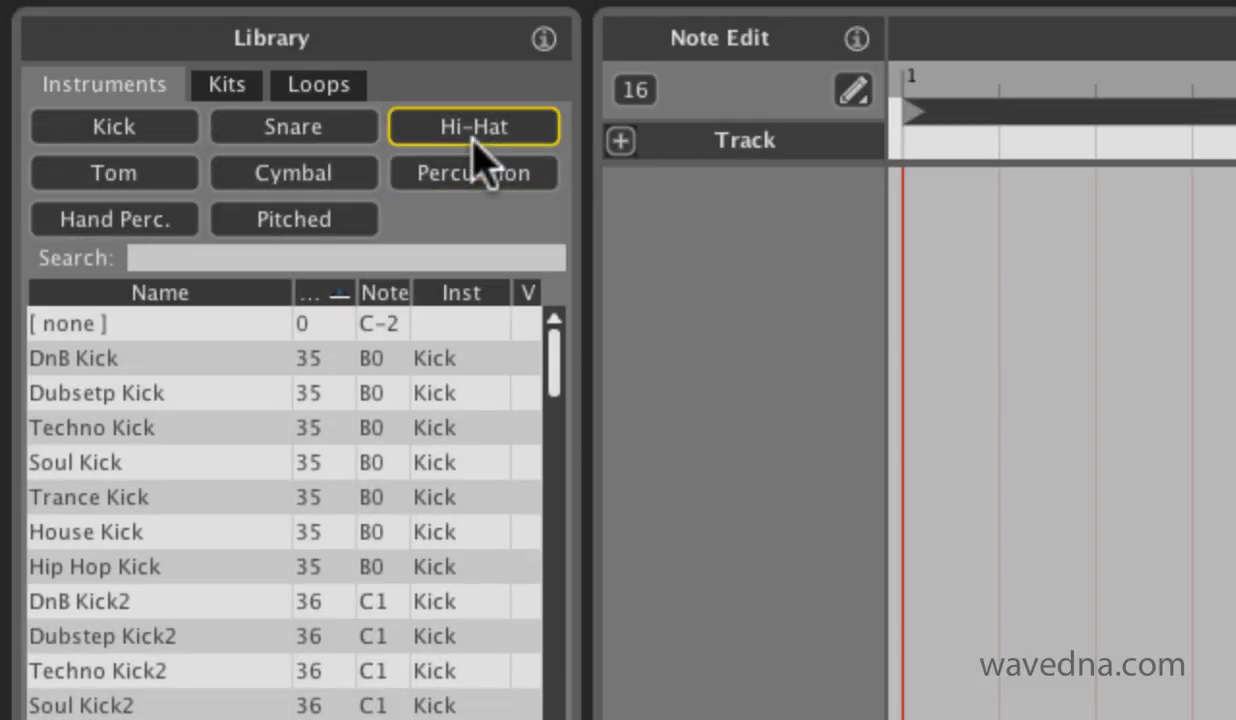
- Drag the DnB kit from the Library's Kits list onto the Note Edit track area
{"action": "left_click", "coordinate": [236, 84]}
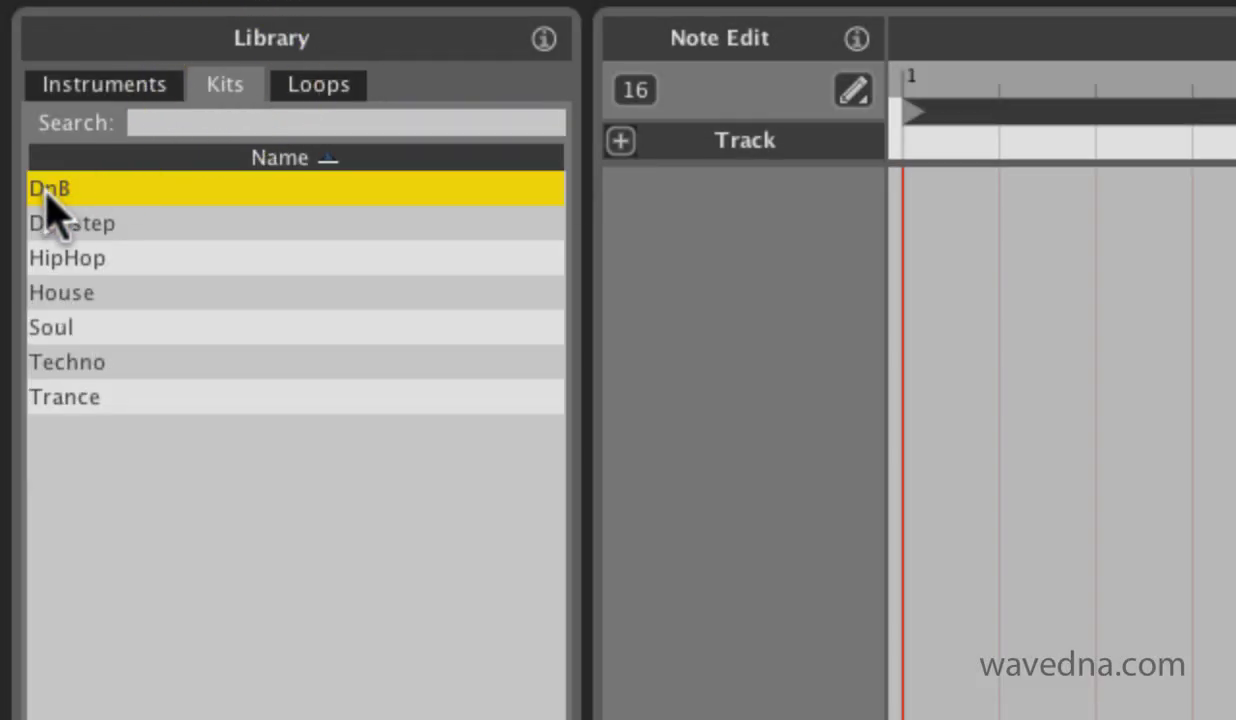
{"action": "left_click_drag", "start_coordinate": [45, 190], "coordinate": [846, 256]}
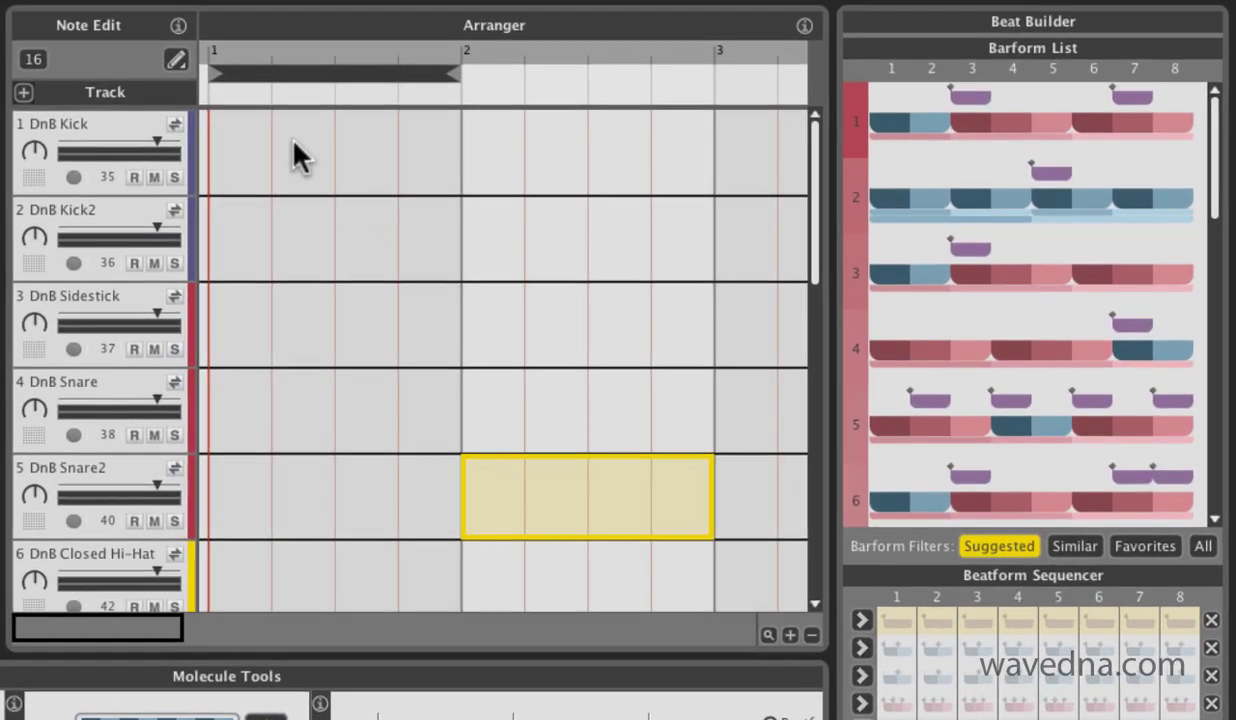
- Apply barform 5 to bar 1 of the DnB Kick track and play it back
{"action": "left_click", "coordinate": [292, 142]}
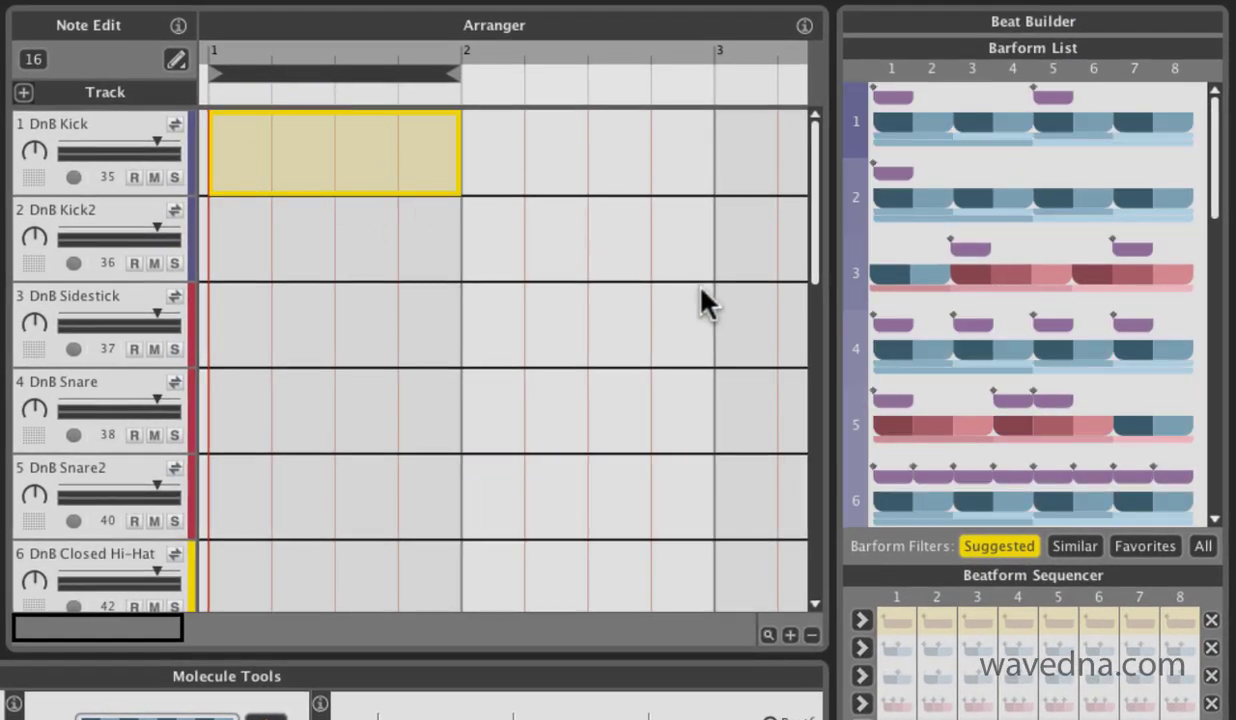
{"action": "left_click", "coordinate": [943, 428]}
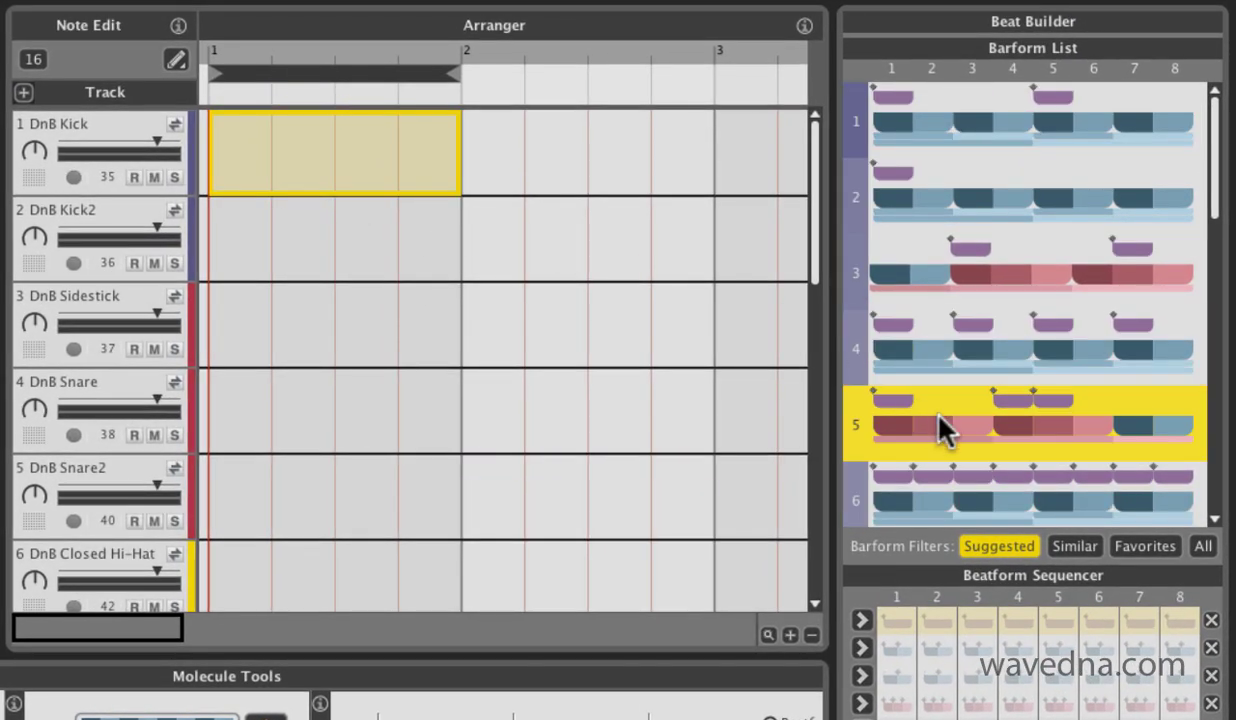
{"action": "double_click", "coordinate": [1095, 432]}
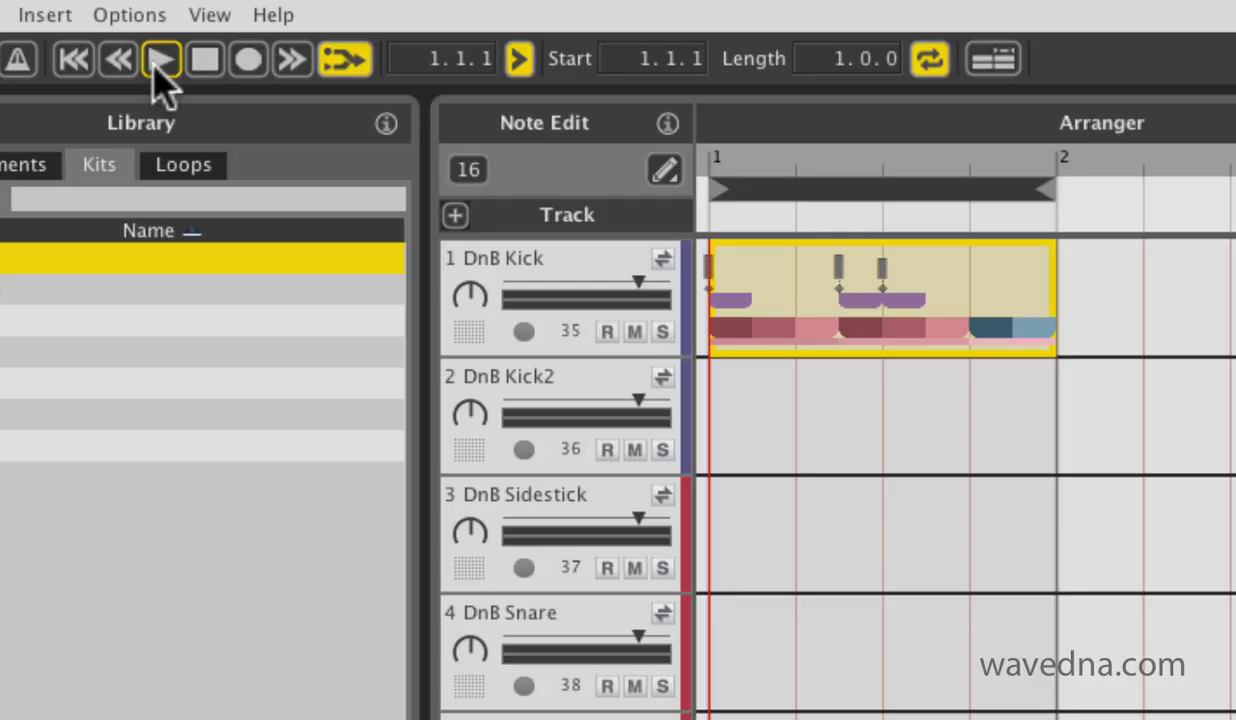
{"action": "left_click", "coordinate": [158, 62]}
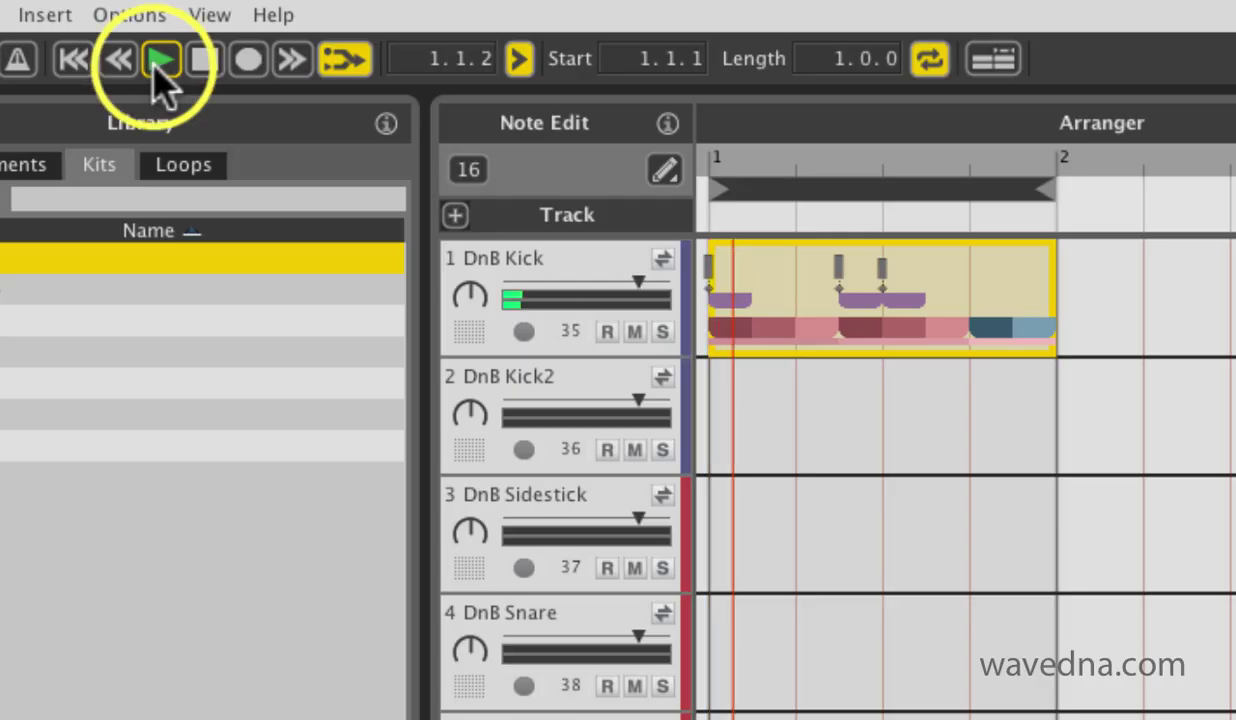
{"action": "left_click", "coordinate": [207, 58]}
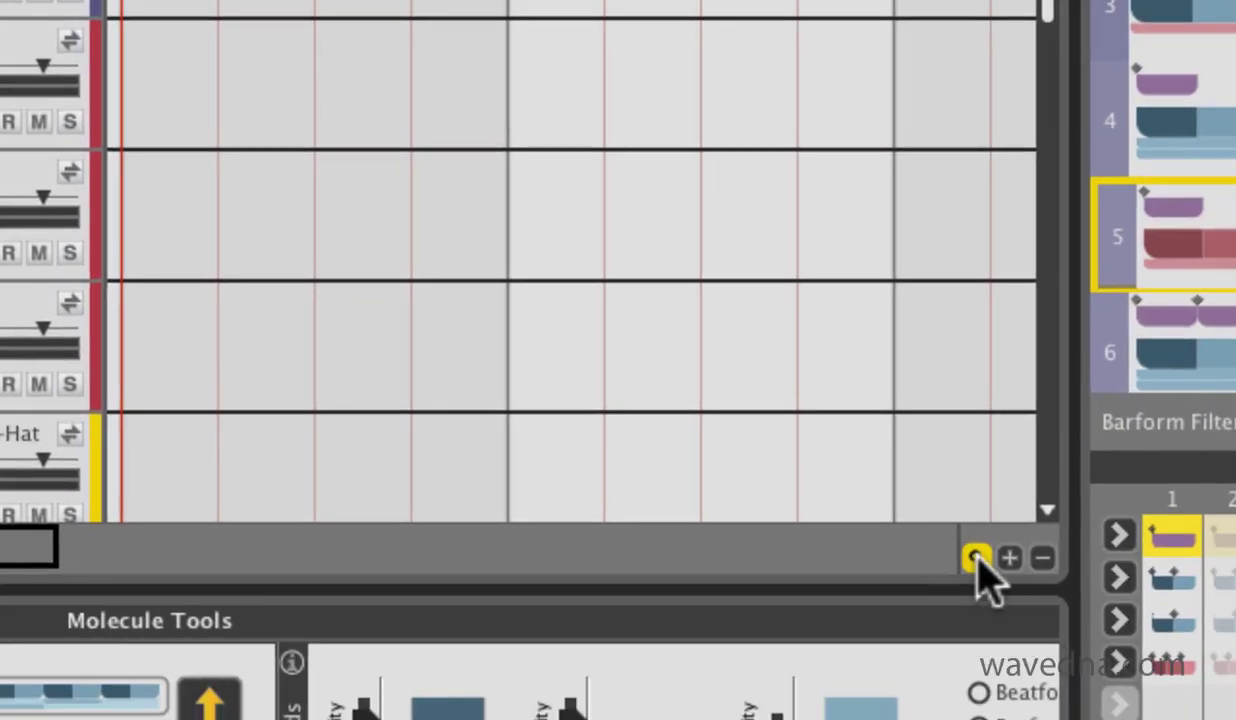
{"action": "left_click", "coordinate": [972, 555]}
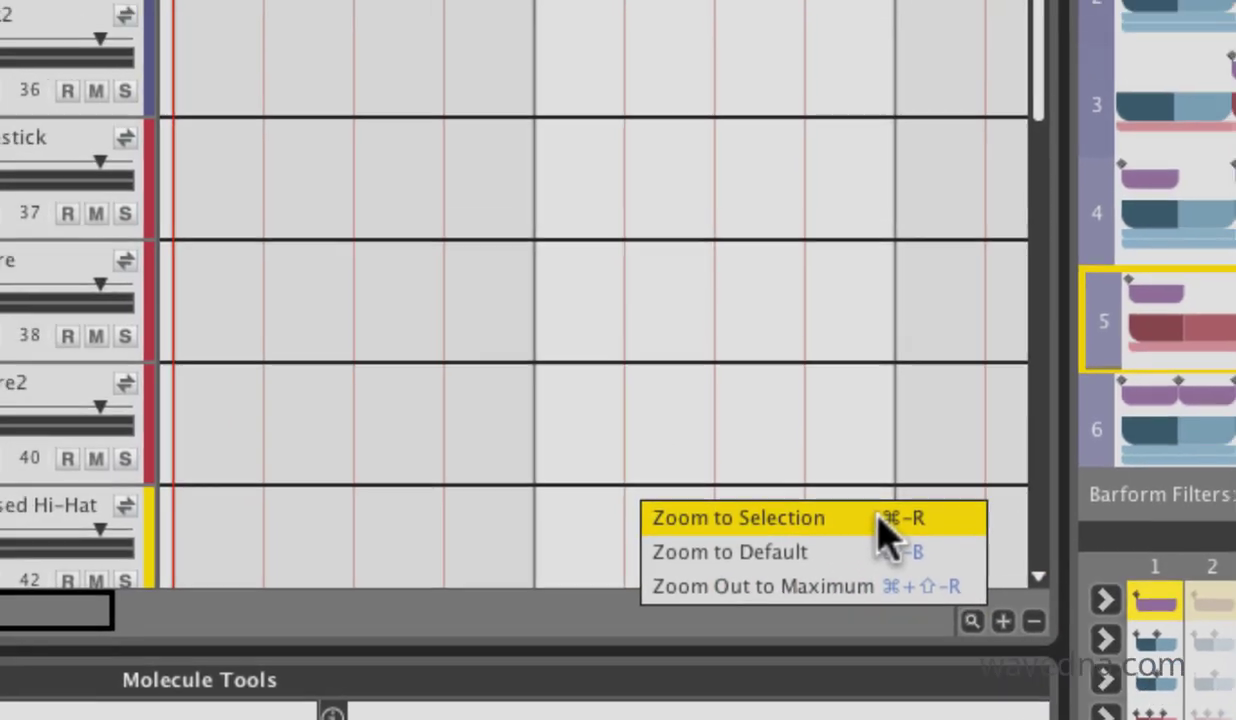
{"action": "left_click", "coordinate": [880, 455]}
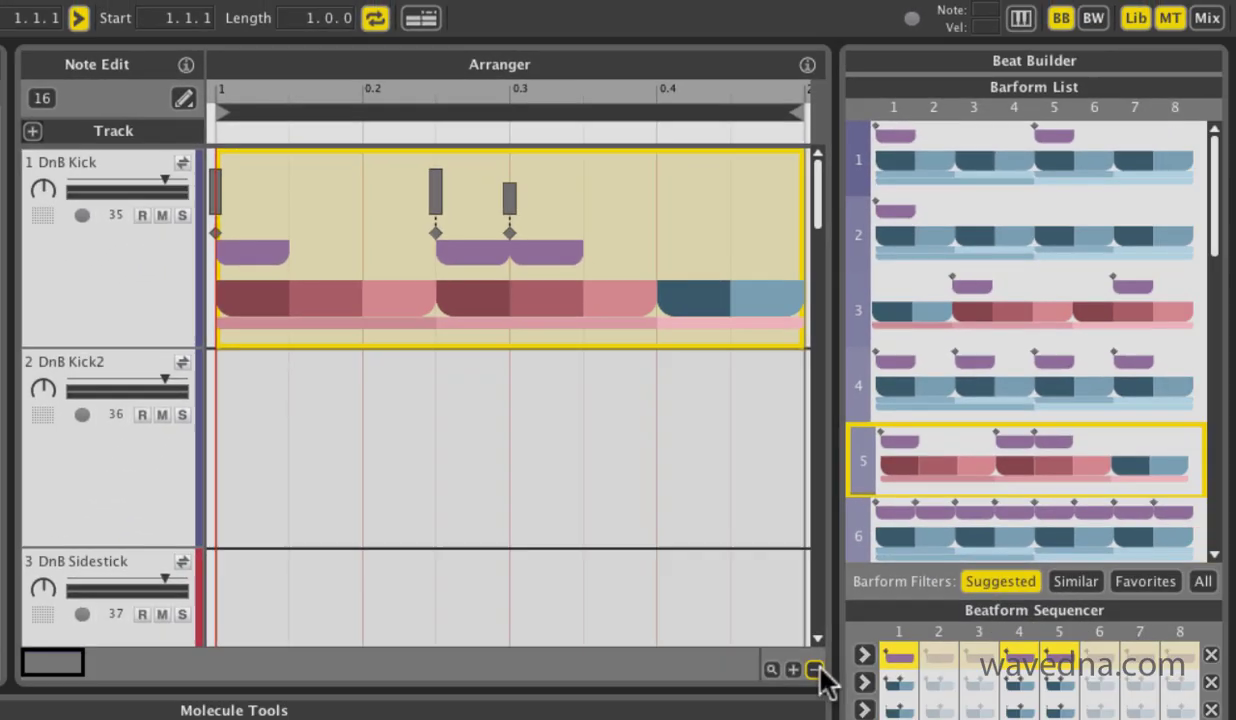
{"action": "left_click", "coordinate": [817, 670]}
{"action": "left_click", "coordinate": [817, 670]}
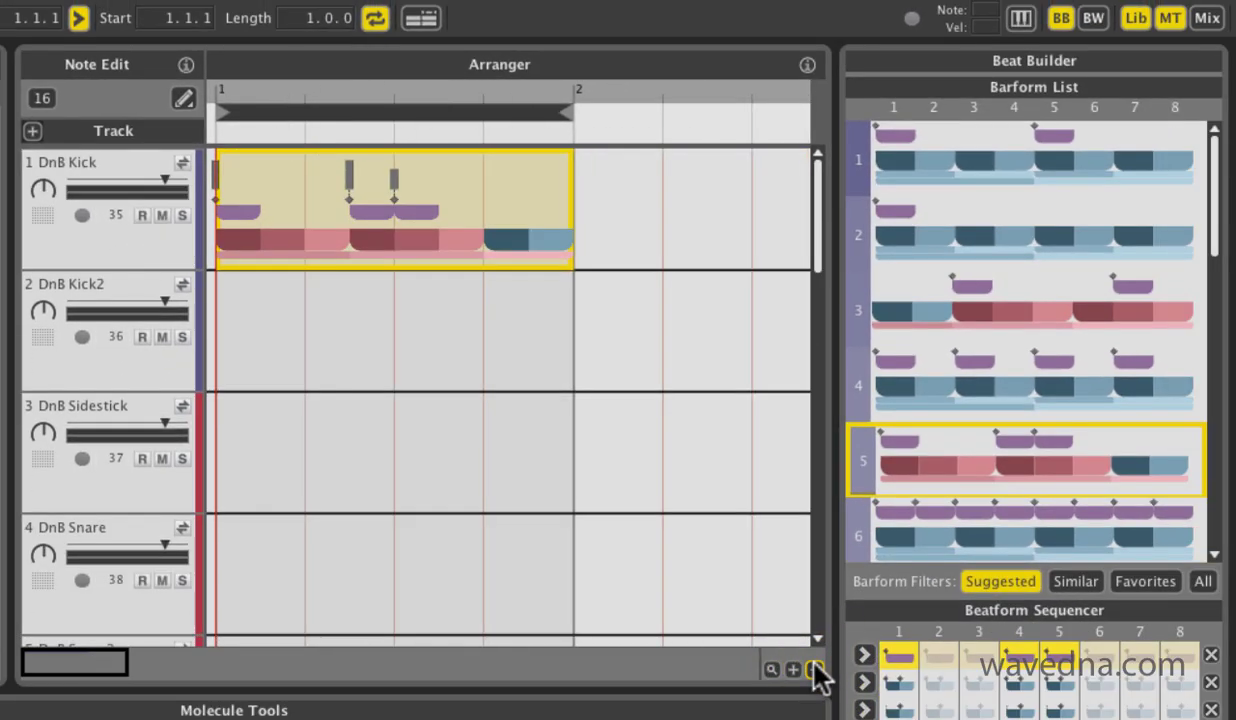
- Put barform 1 in DnB Snare bar 1 and play the kick and snare together
{"action": "left_click", "coordinate": [464, 577]}
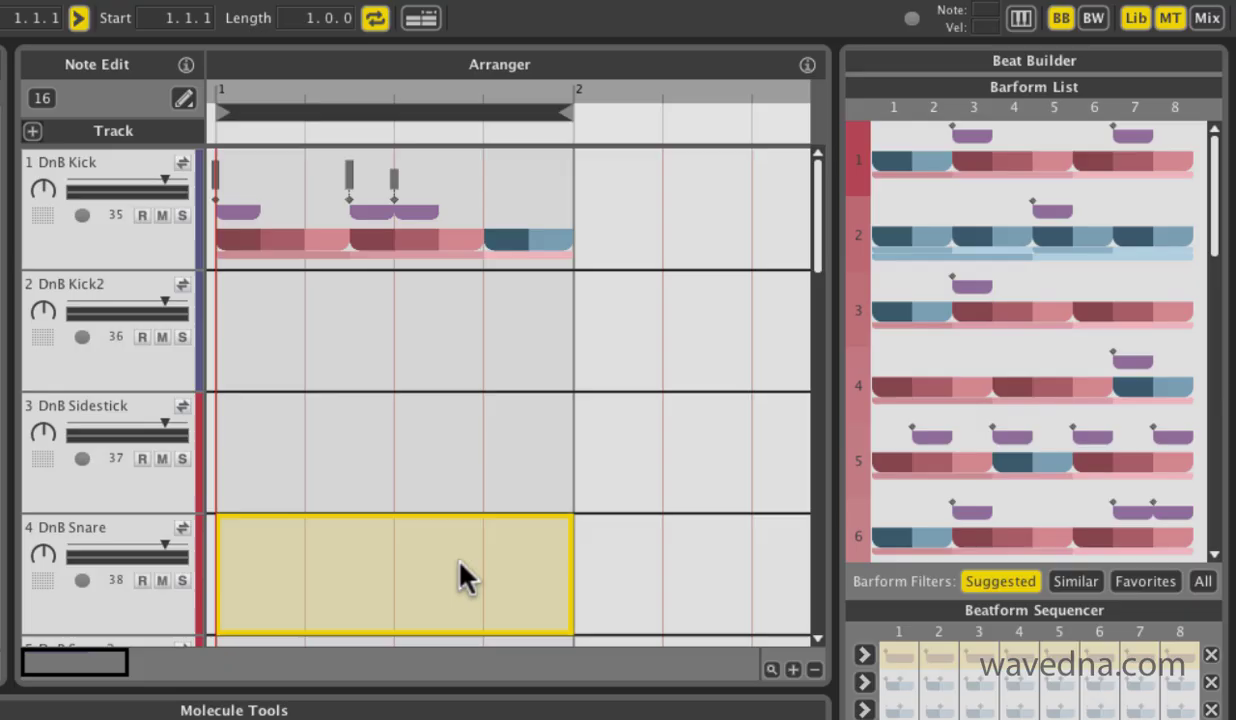
{"action": "left_click", "coordinate": [1008, 135]}
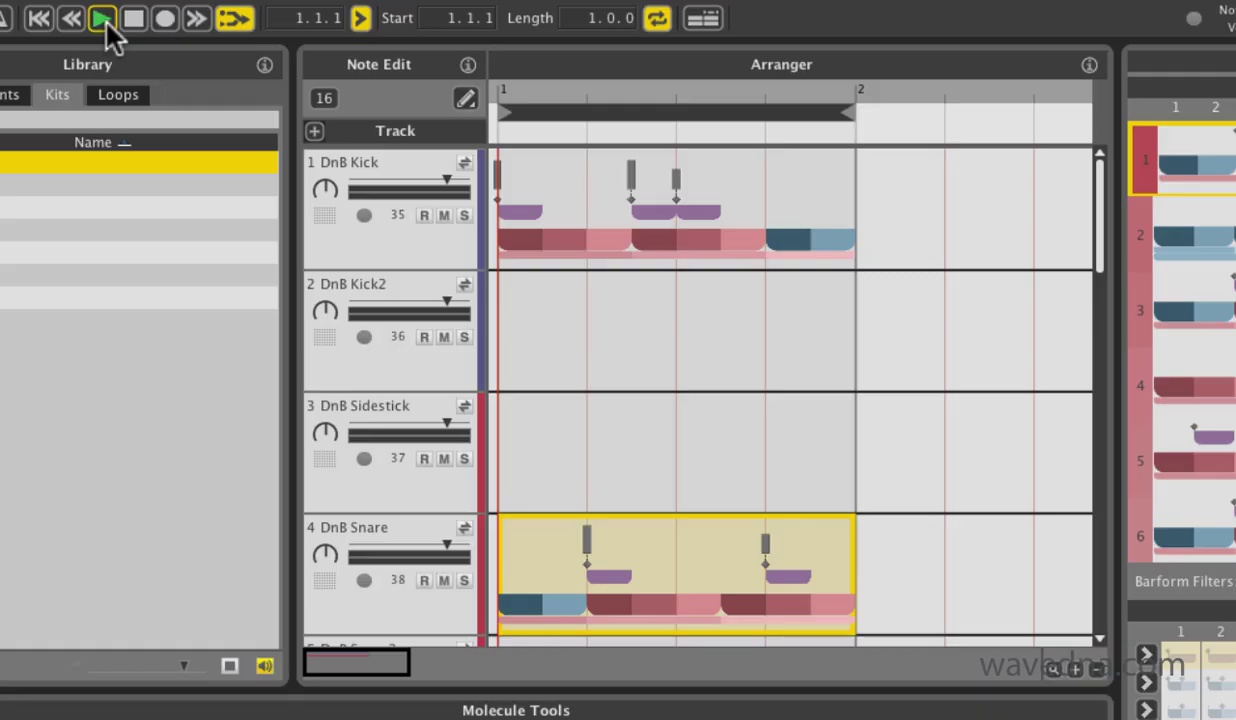
{"action": "left_click", "coordinate": [106, 24]}
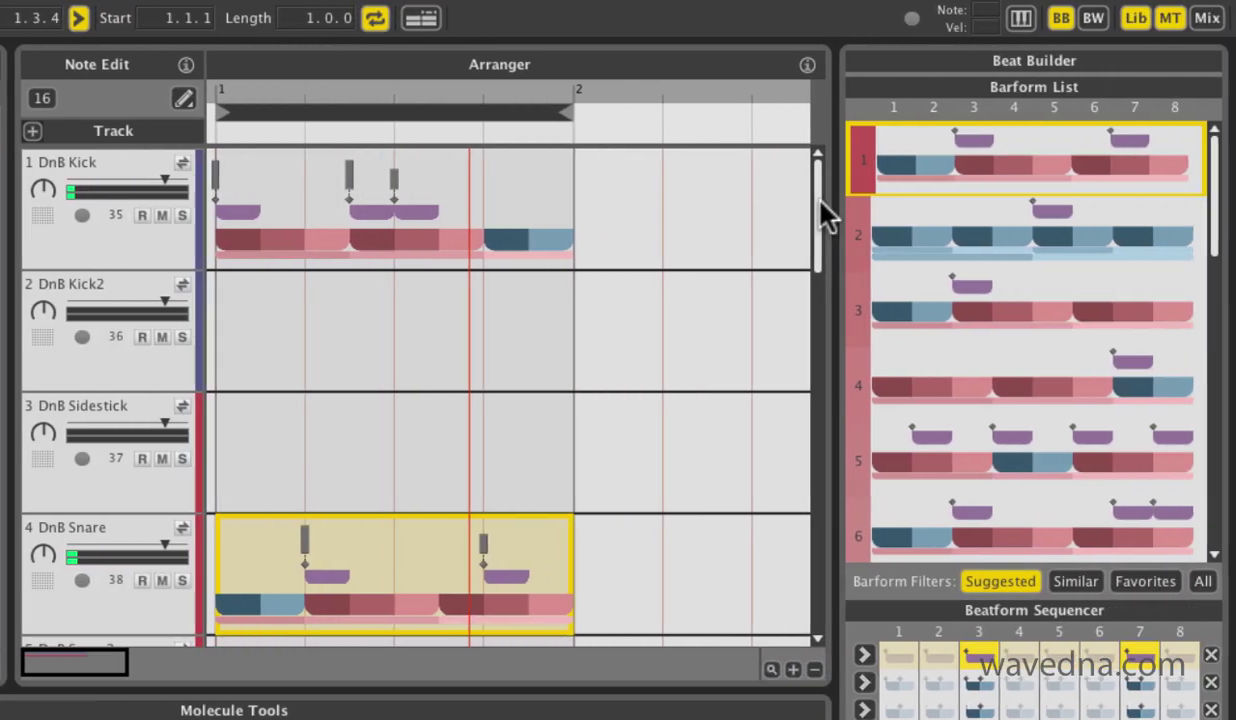
{"action": "left_click_drag", "start_coordinate": [1098, 193], "coordinate": [1107, 270]}
{"action": "left_click_drag", "start_coordinate": [826, 268], "coordinate": [820, 312]}
- Apply barform 1 to bar 1 of the DnB Closed Hi-Hat track
{"action": "left_click", "coordinate": [481, 410]}
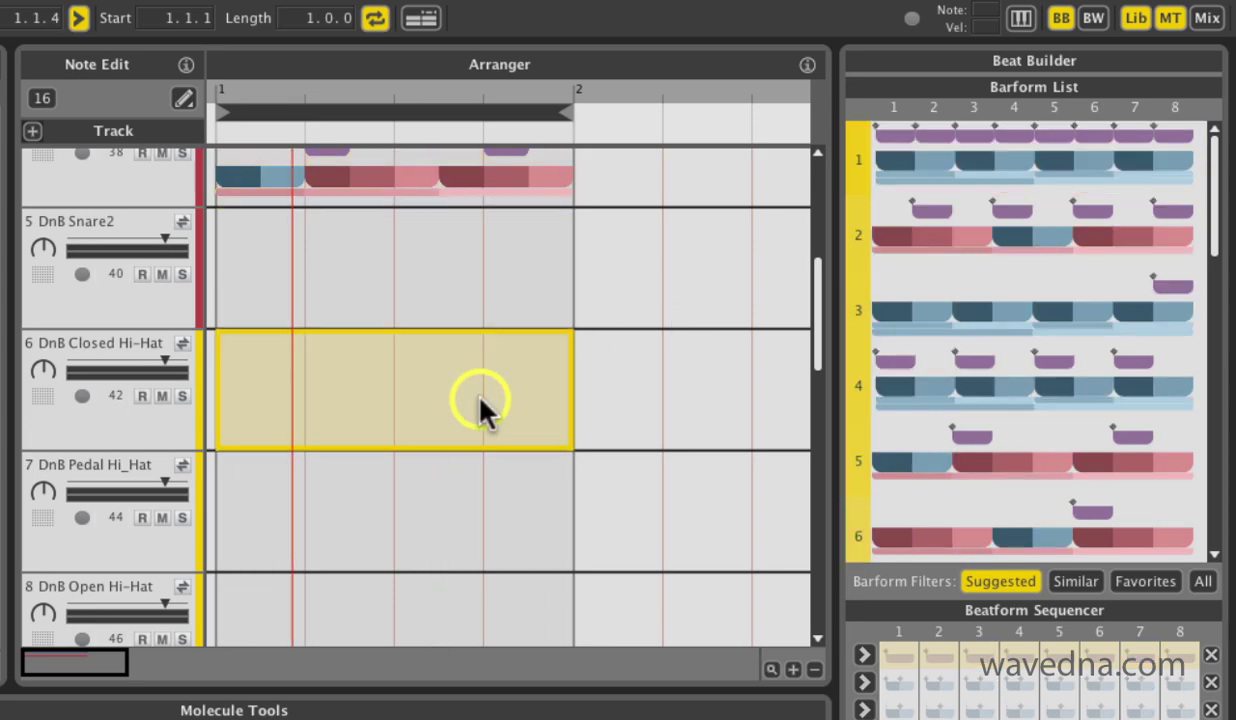
{"action": "left_click_drag", "start_coordinate": [819, 331], "coordinate": [823, 312]}
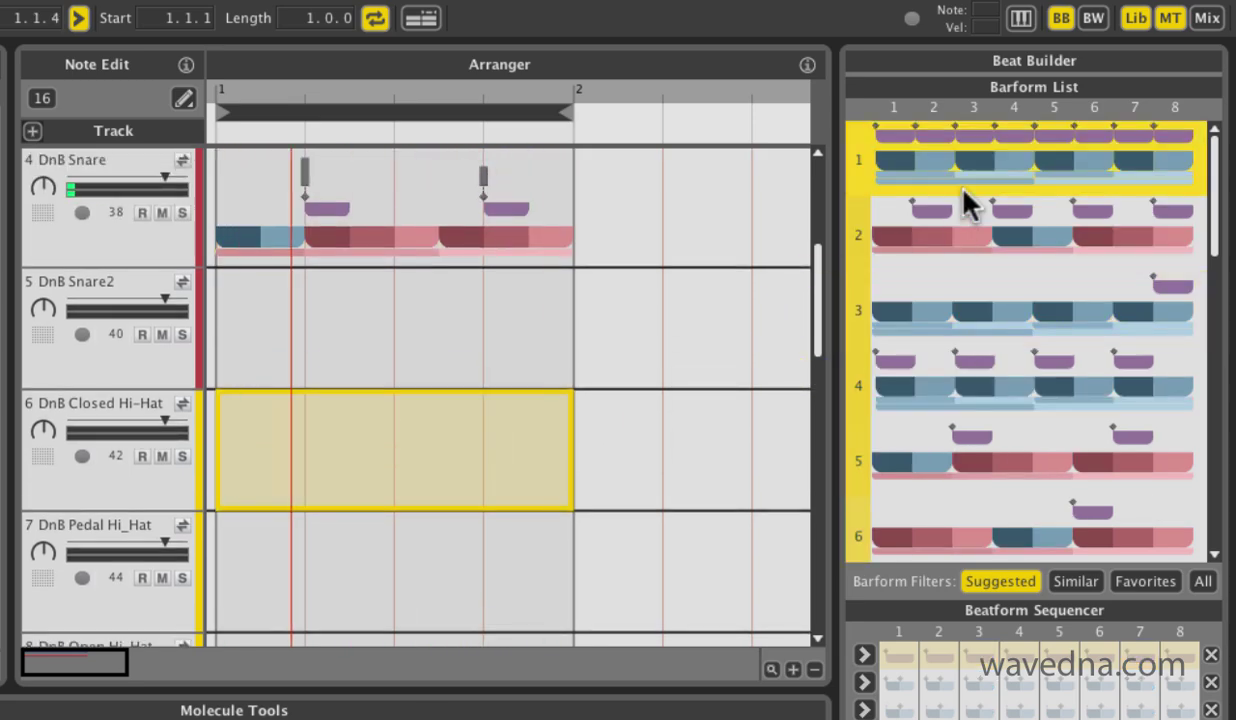
{"action": "left_click", "coordinate": [980, 158]}
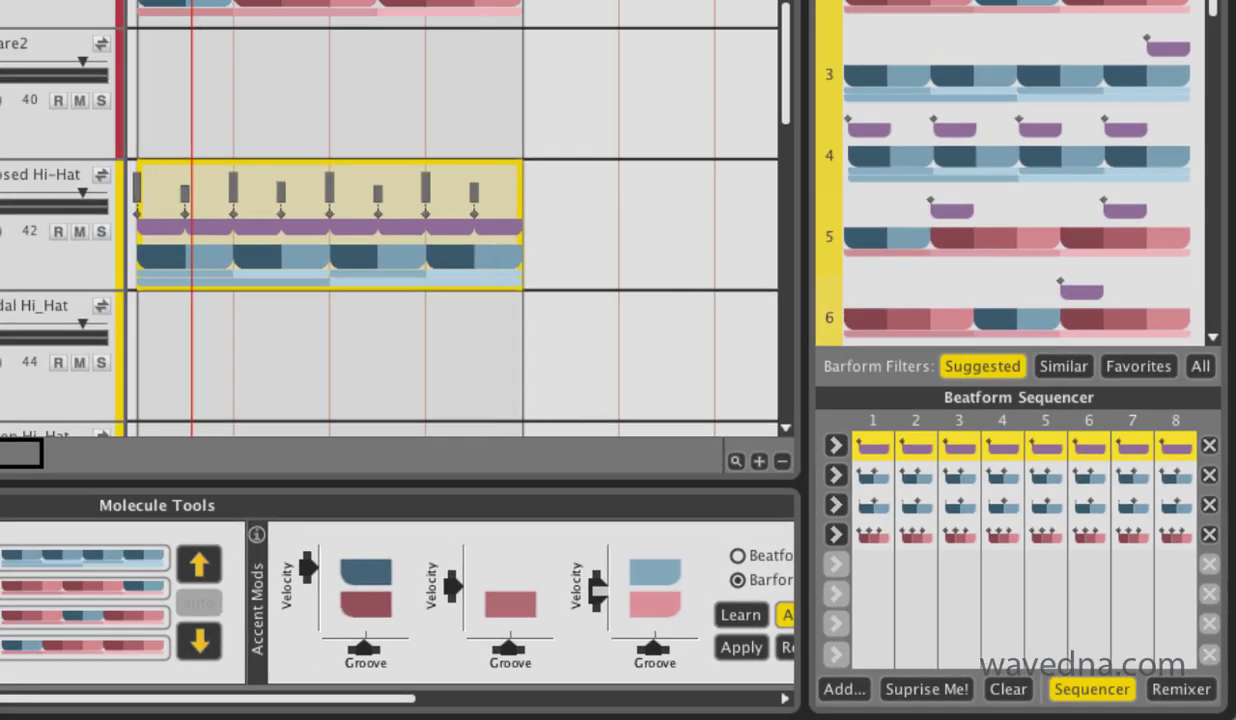
- Switch the hi-hat beats to double-hit variations, then mute steps 2 and 5
{"action": "left_click", "coordinate": [915, 484]}
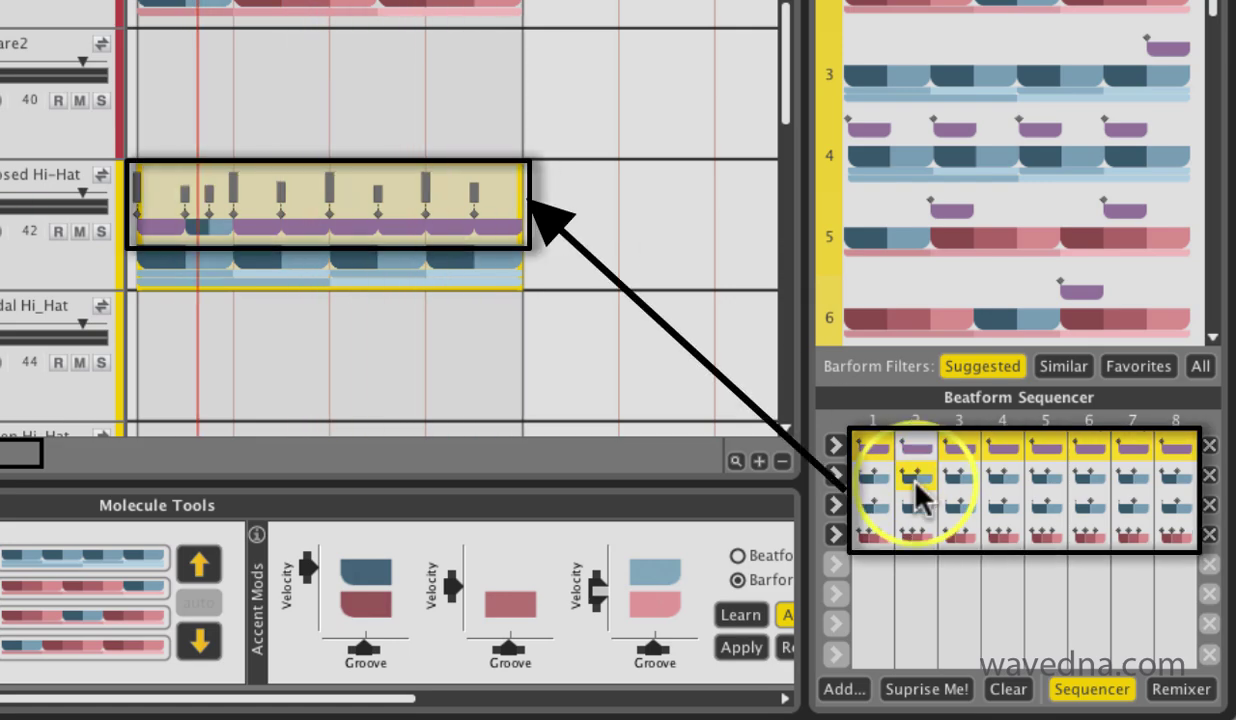
{"action": "left_click", "coordinate": [1046, 506]}
{"action": "left_click", "coordinate": [1005, 478]}
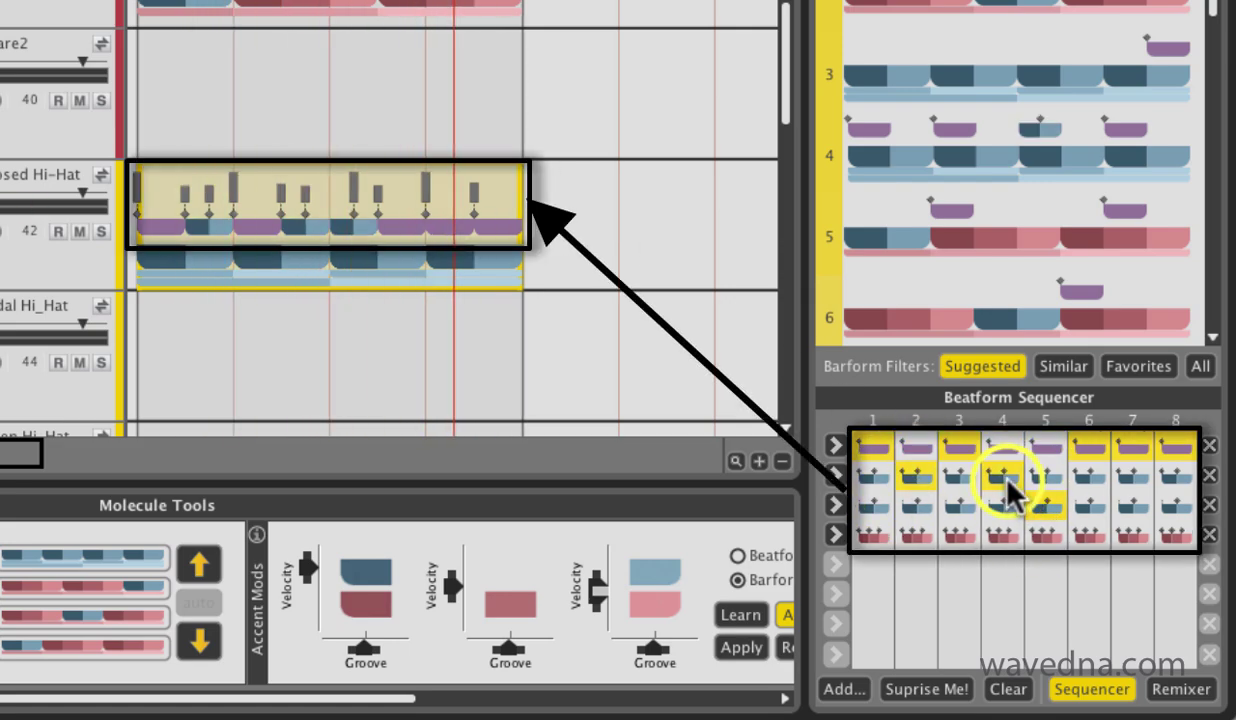
{"action": "left_click", "coordinate": [1120, 477]}
{"action": "left_click", "coordinate": [1172, 530]}
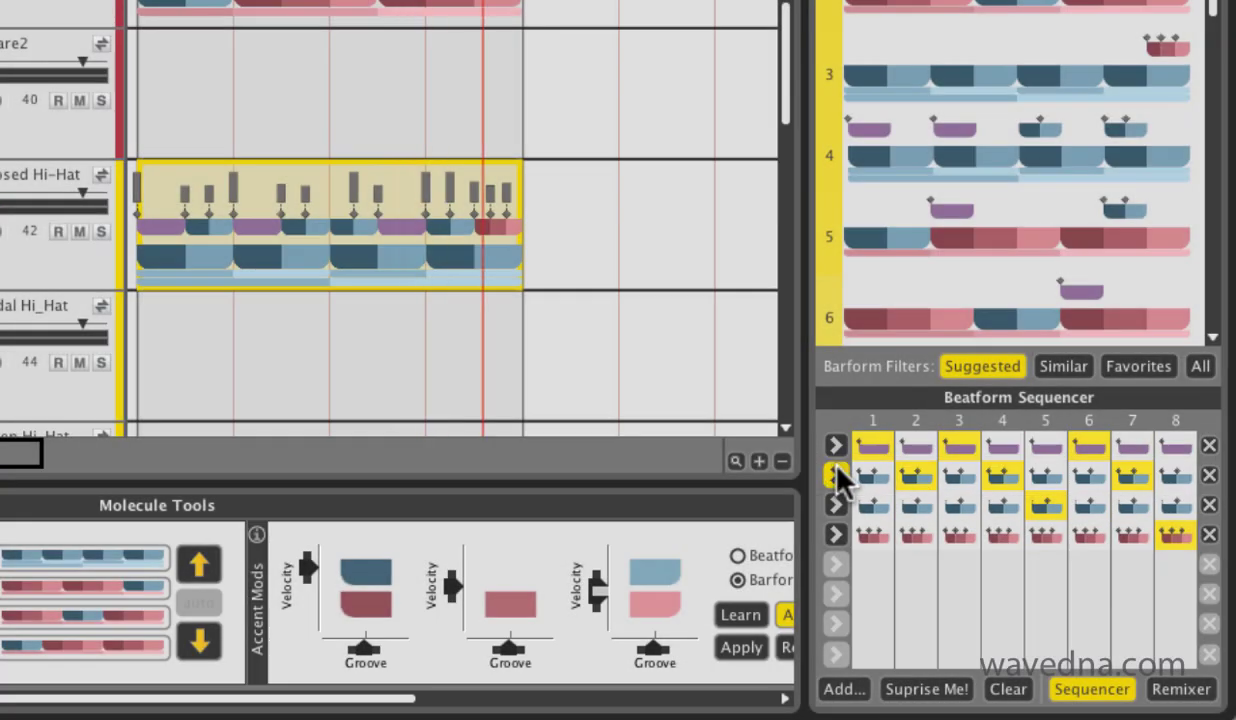
{"action": "left_click", "coordinate": [836, 476]}
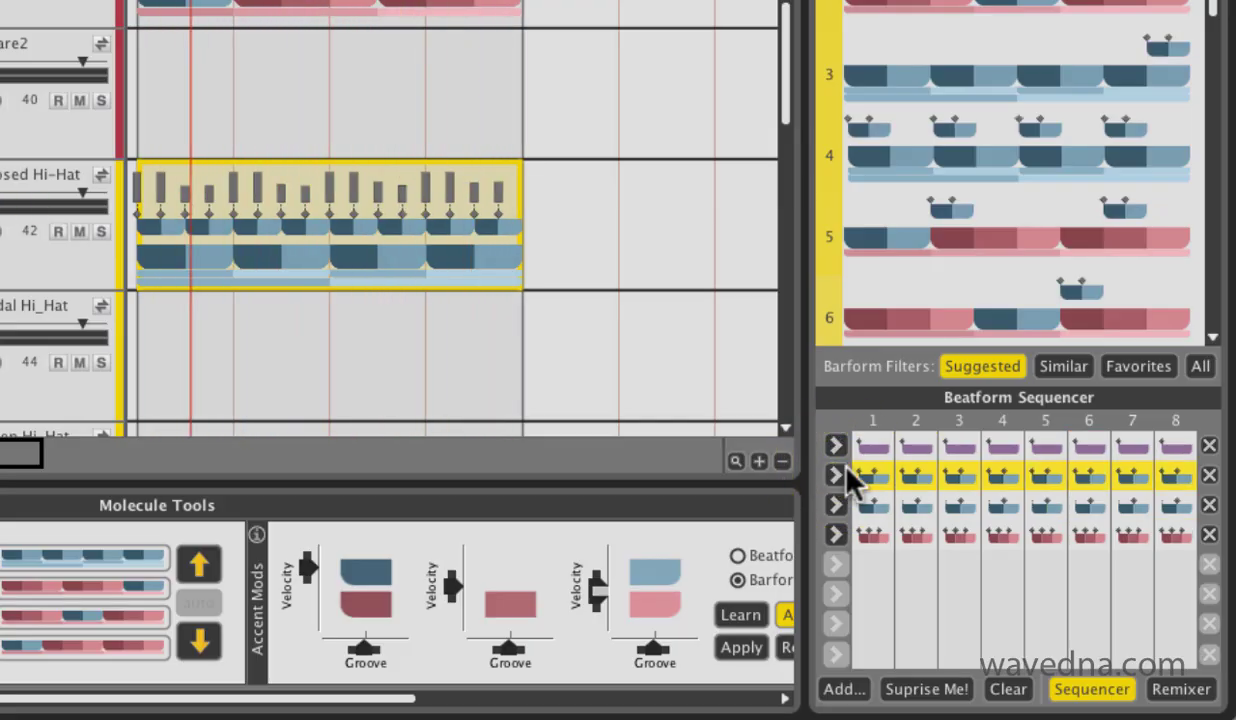
{"action": "left_click", "coordinate": [906, 478]}
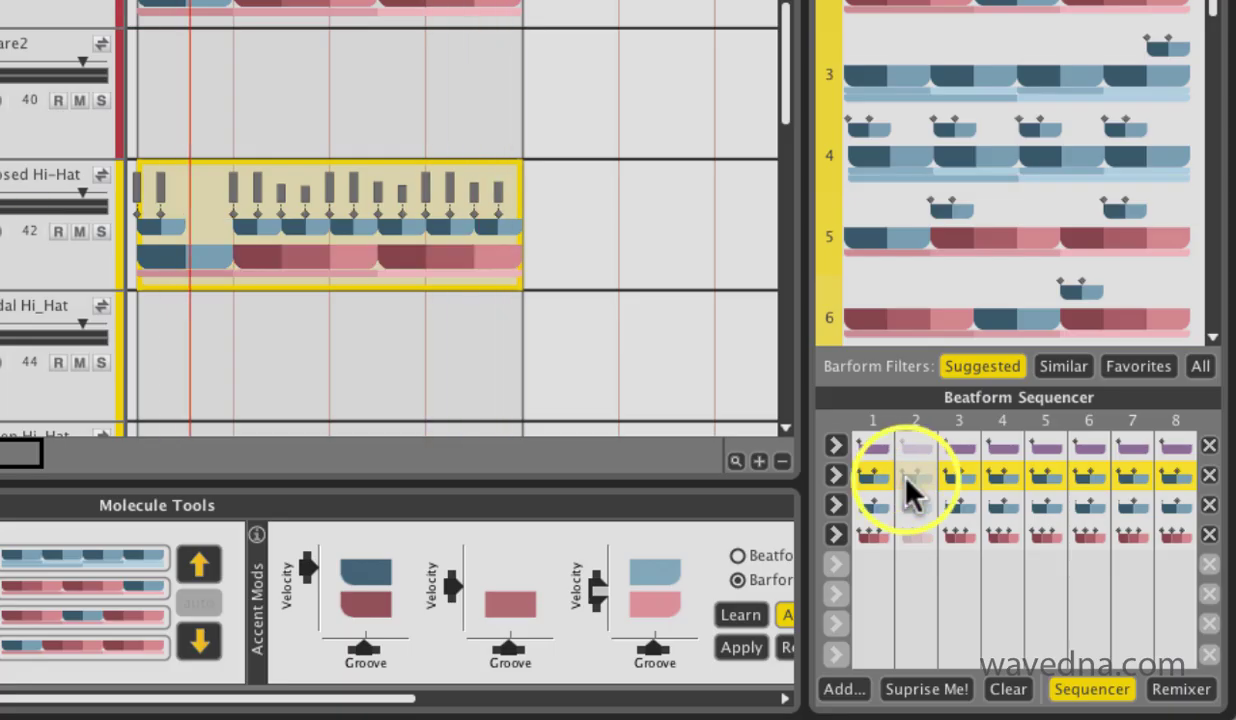
{"action": "left_click", "coordinate": [1055, 478]}
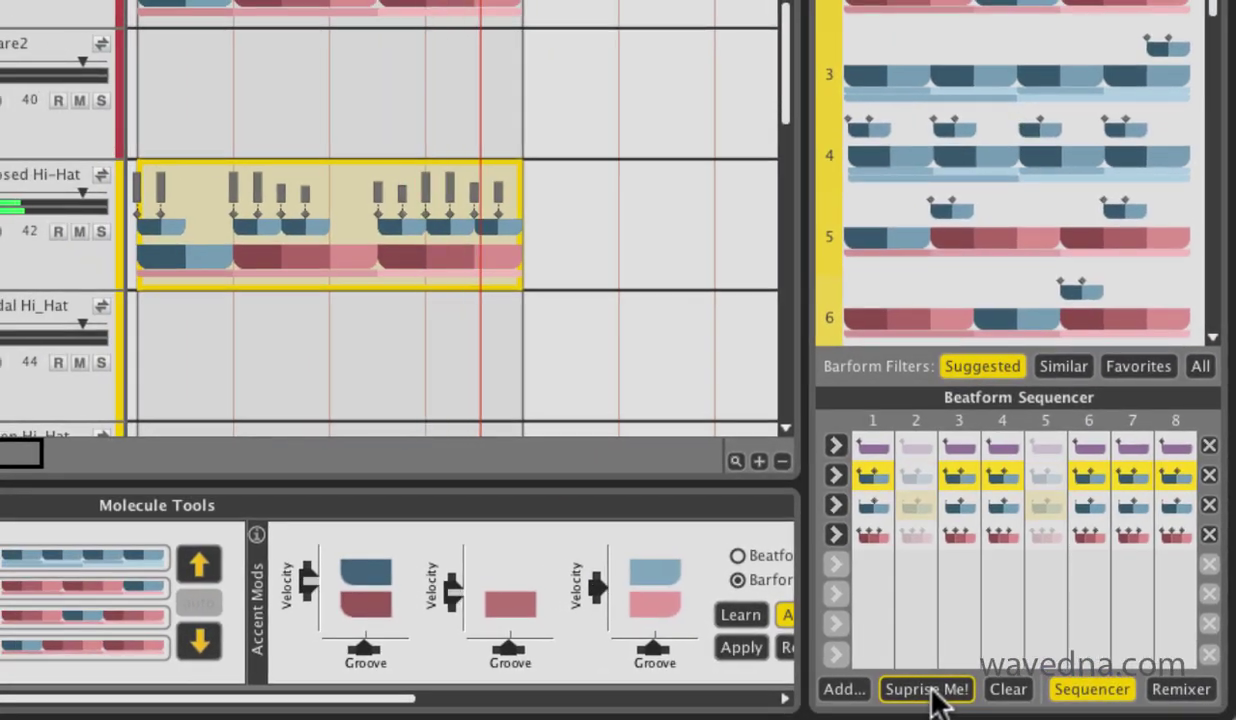
- Randomize the closed hi-hat beatform three times with Suprise Me!
{"action": "left_click", "coordinate": [930, 690]}
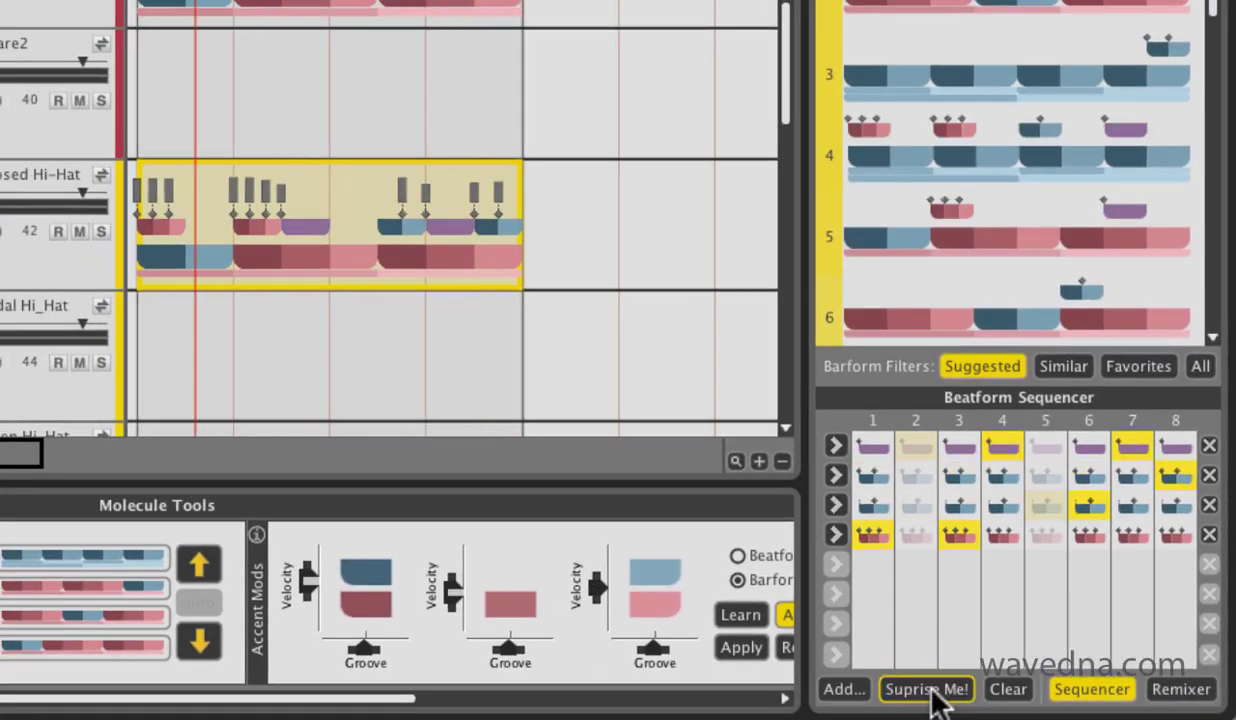
{"action": "left_click", "coordinate": [930, 690]}
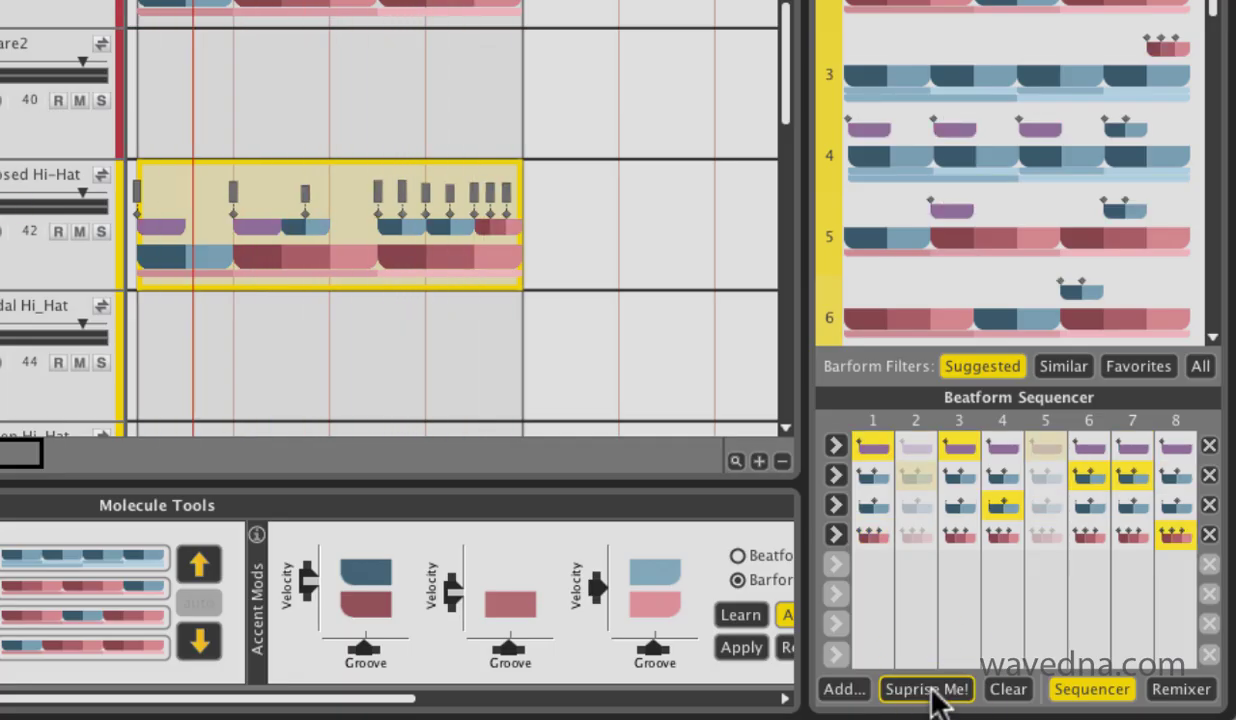
{"action": "left_click", "coordinate": [931, 690]}
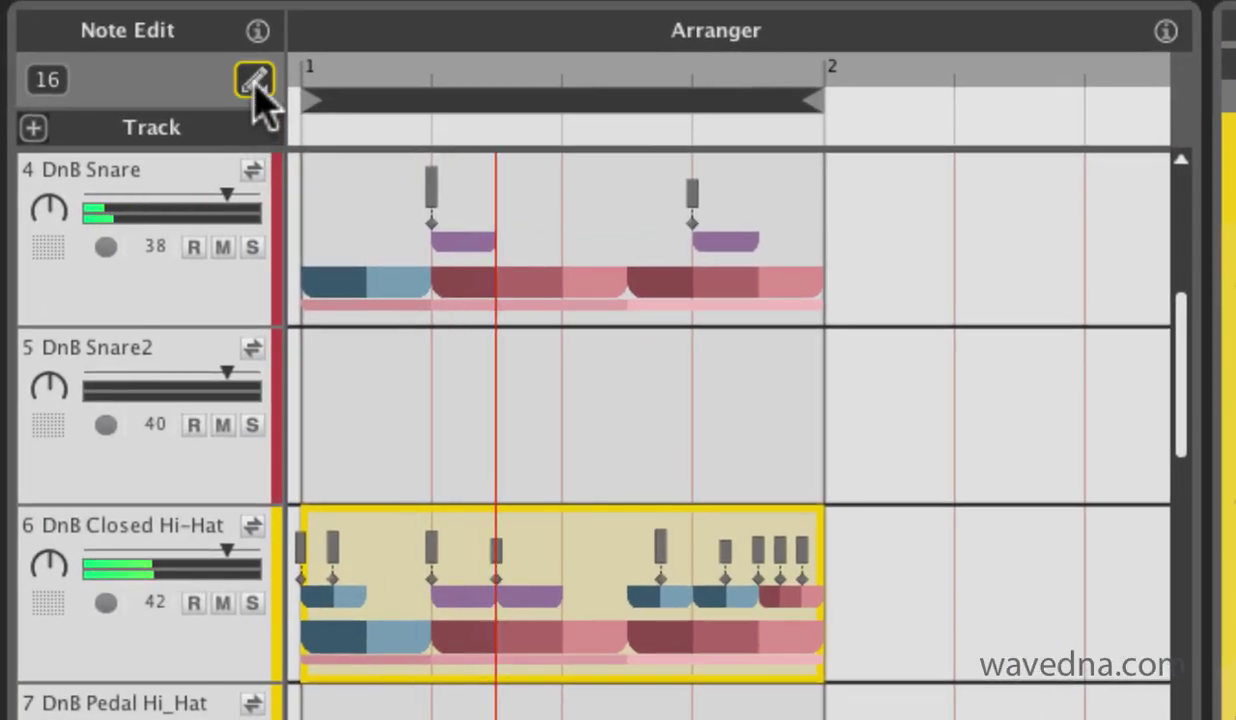
- Draw an extra hi-hat note after beat three with the Pencil, raise its velocity, stop playback
{"action": "left_click", "coordinate": [255, 85]}
{"action": "left_click", "coordinate": [574, 558]}
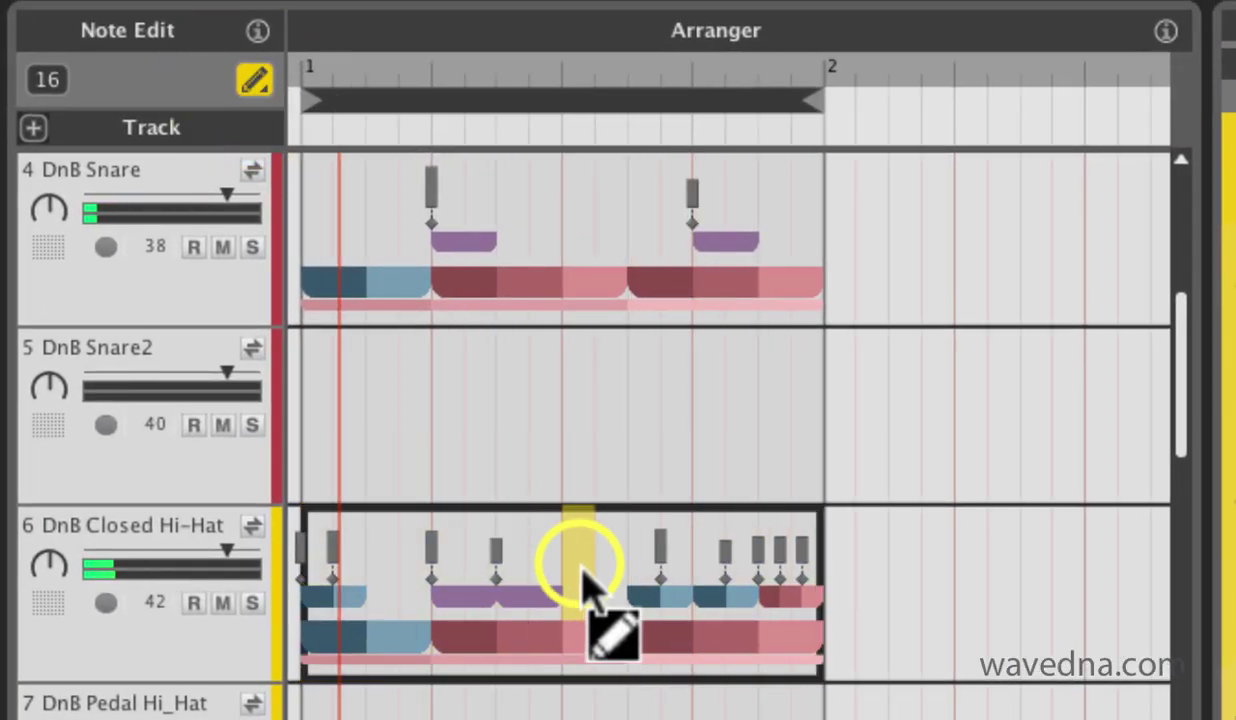
{"action": "left_click", "coordinate": [594, 540]}
{"action": "left_click_drag", "start_coordinate": [596, 532], "coordinate": [629, 519]}
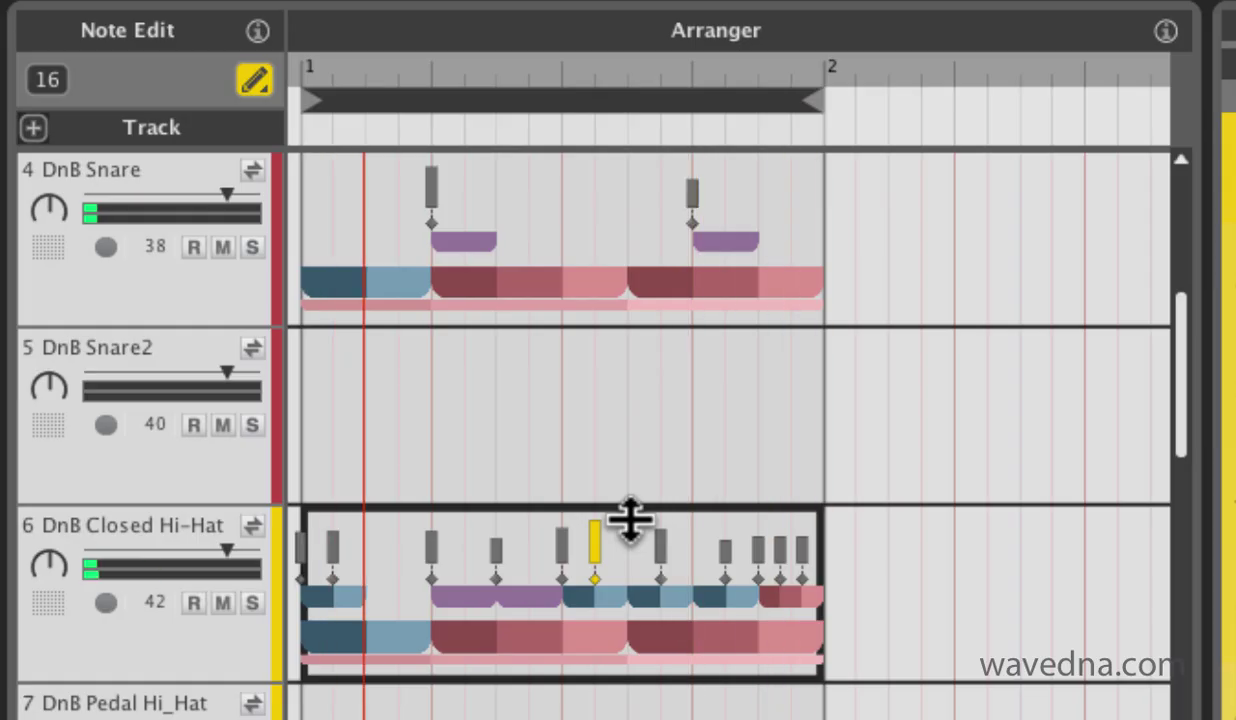
{"action": "left_click", "coordinate": [256, 82]}
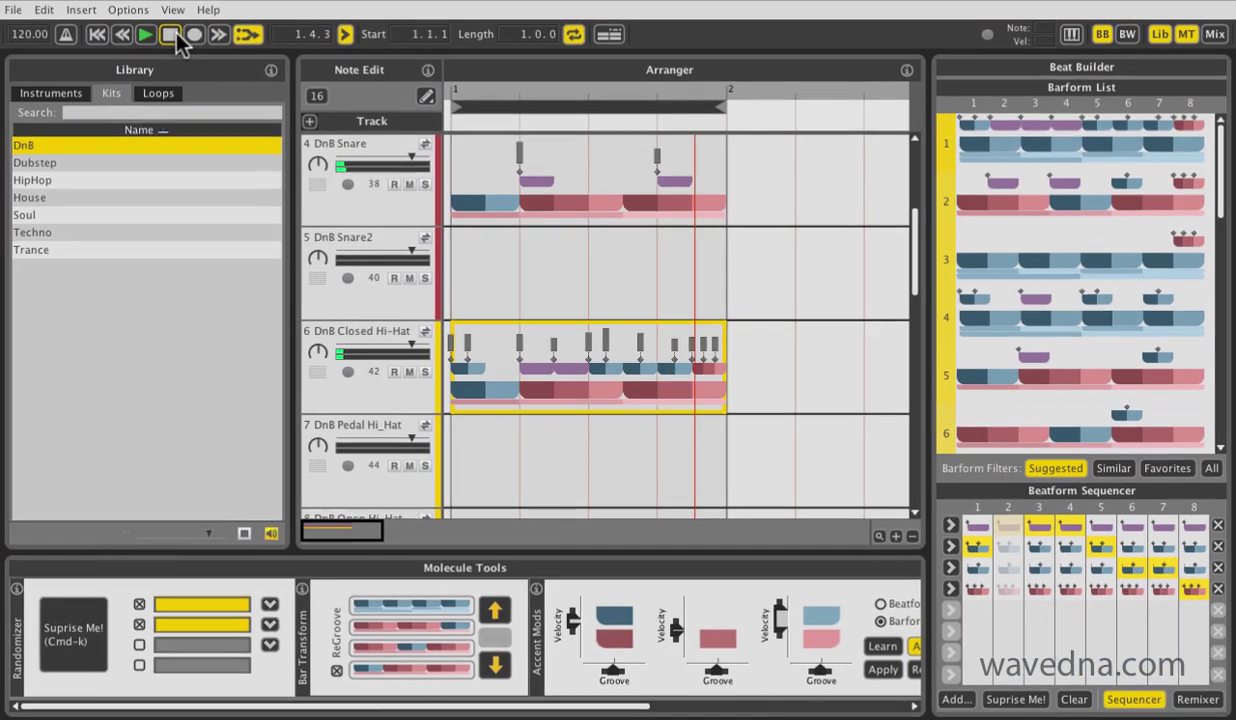
{"action": "left_click", "coordinate": [176, 38]}
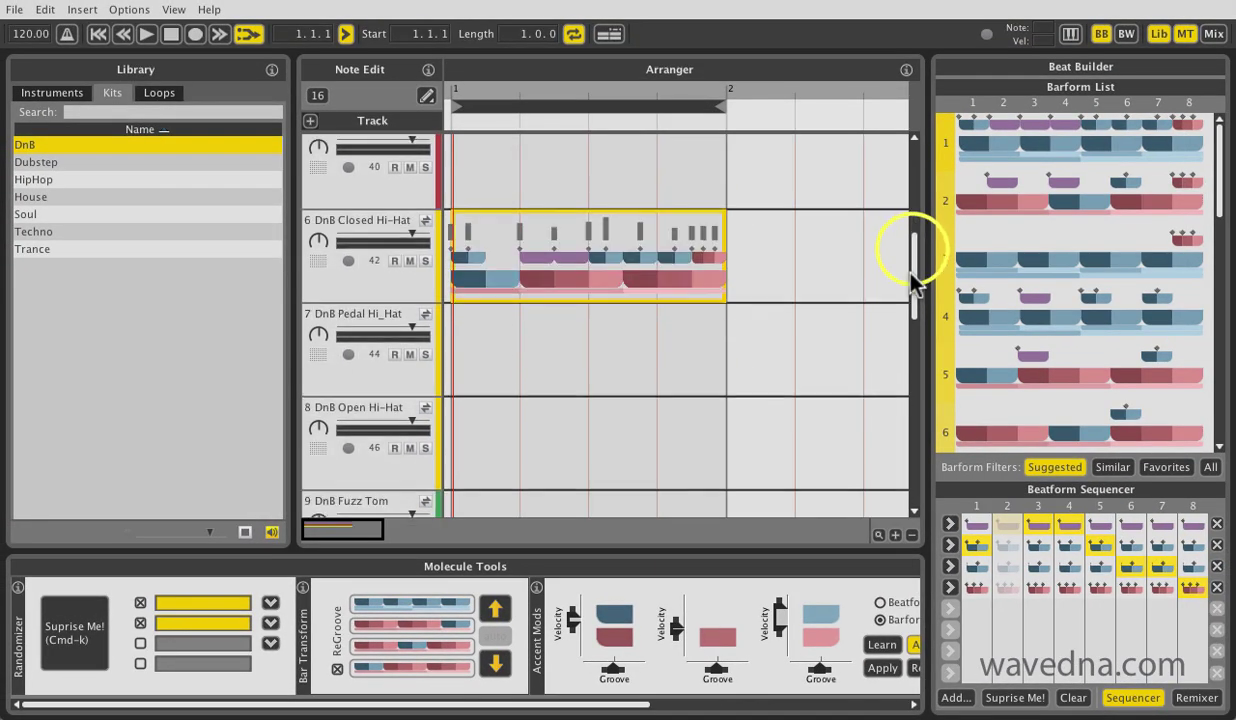
- Select bar 1 of the four tom tracks and randomize their patterns several times during playback
{"action": "left_click_drag", "start_coordinate": [911, 317], "coordinate": [895, 373]}
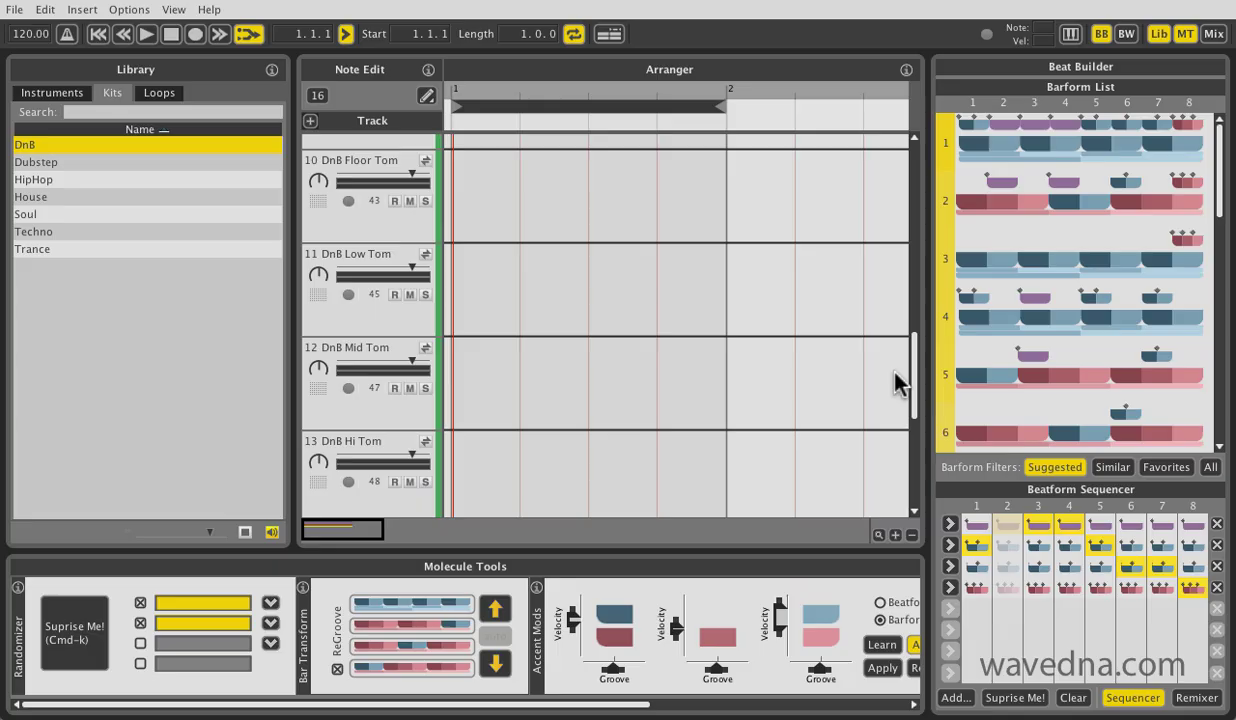
{"action": "left_click_drag", "start_coordinate": [621, 474], "coordinate": [624, 232]}
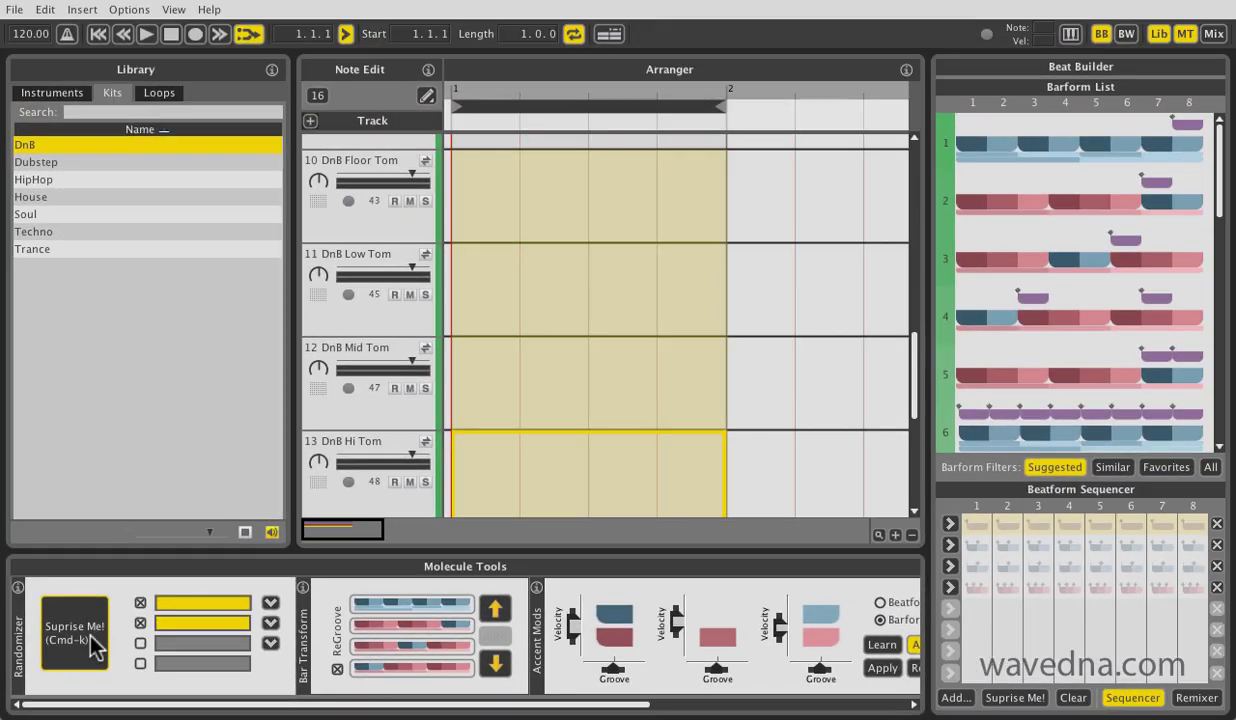
{"action": "left_click", "coordinate": [232, 510]}
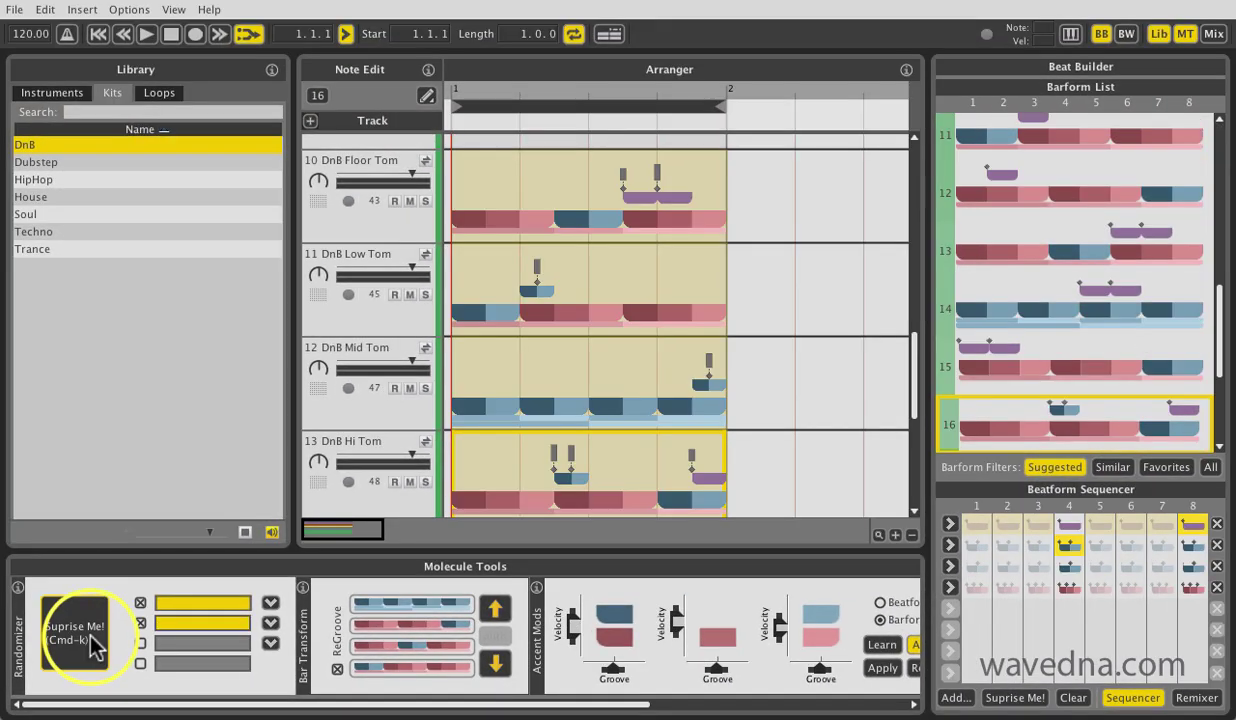
{"action": "left_click", "coordinate": [147, 36]}
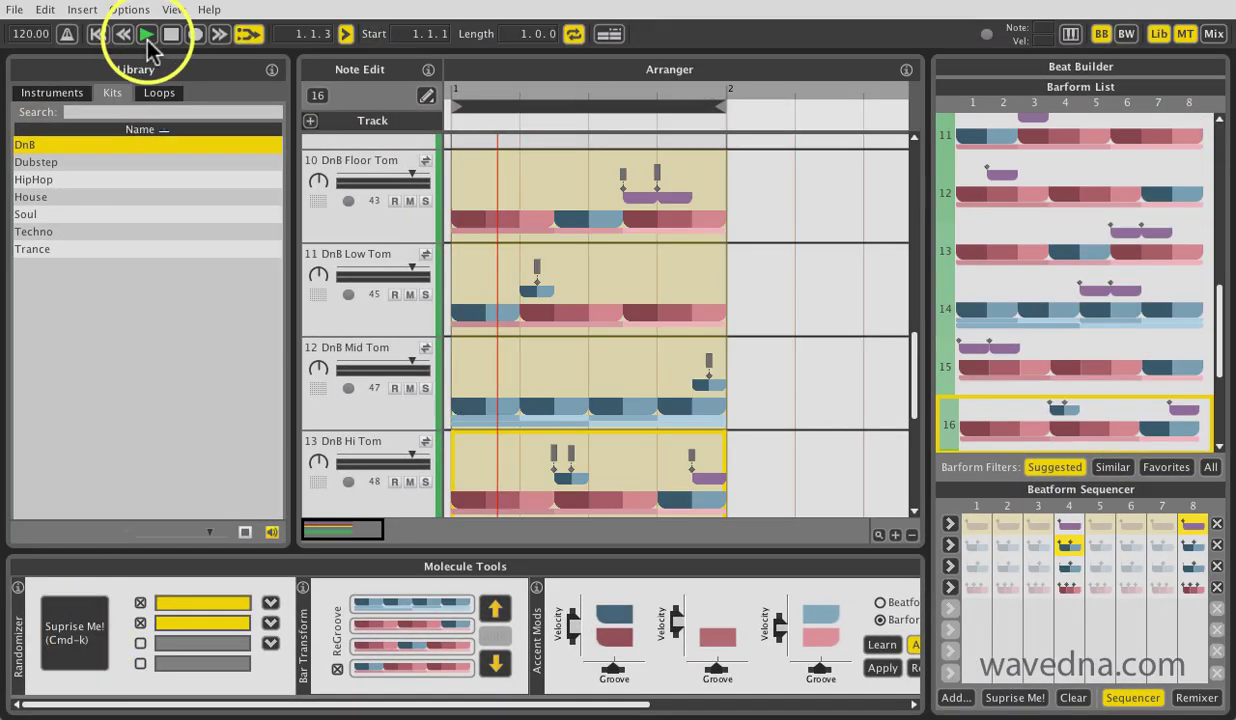
{"action": "left_click", "coordinate": [96, 645]}
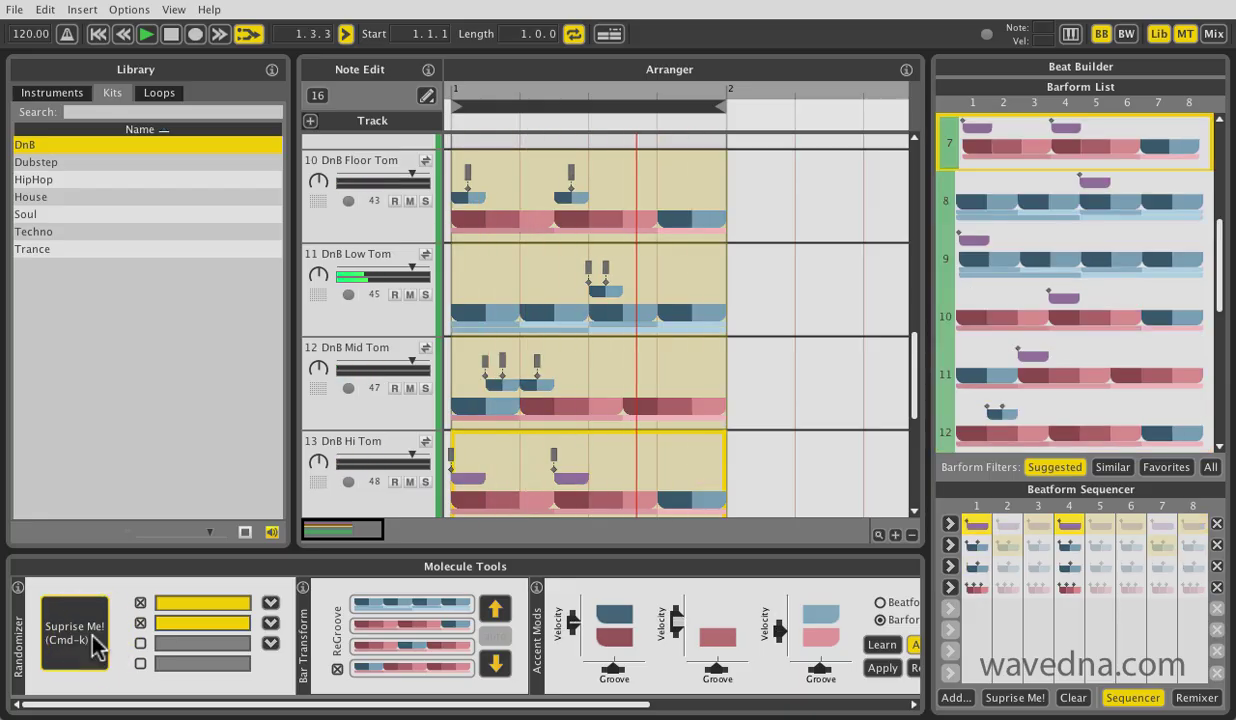
{"action": "left_click", "coordinate": [96, 645]}
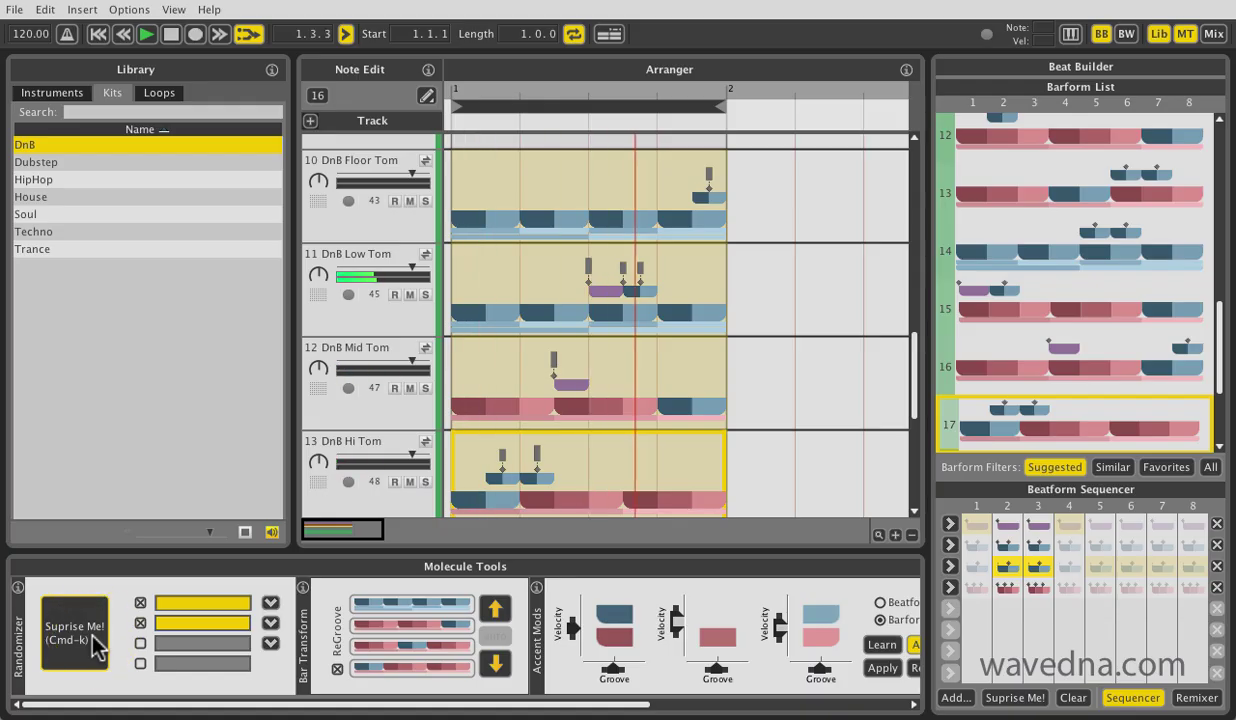
{"action": "left_click", "coordinate": [168, 38]}
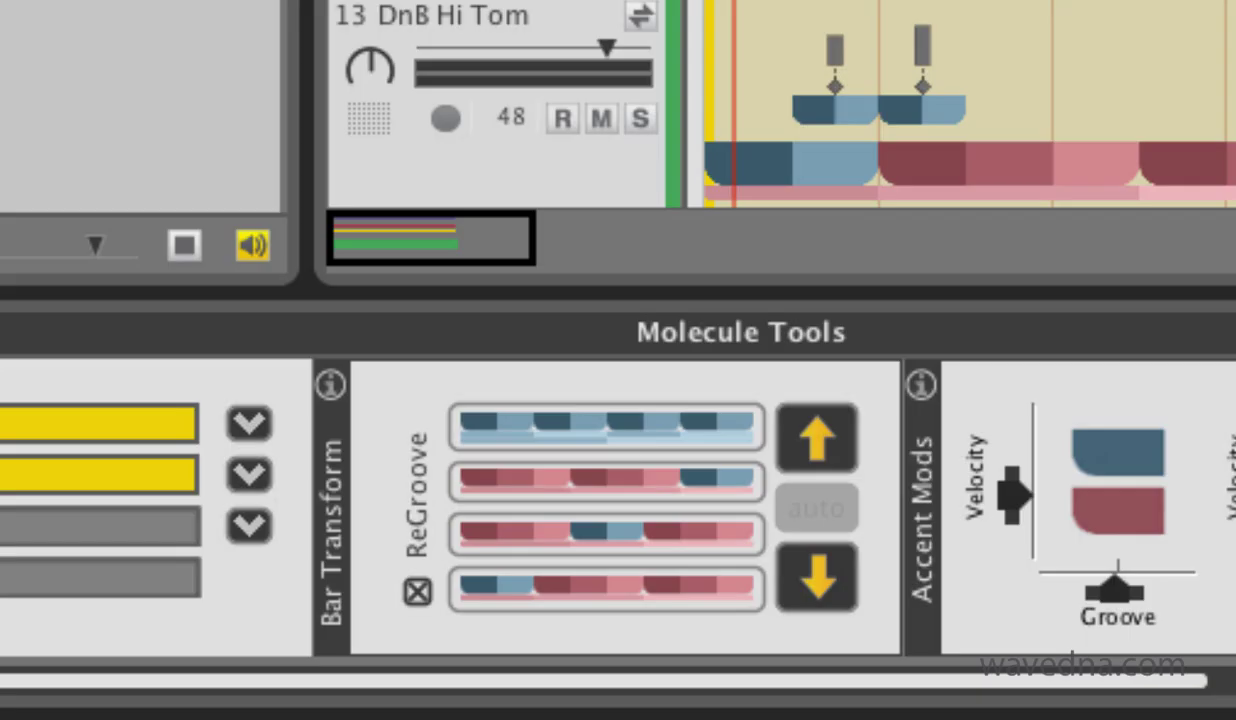
- Regroove the tom patterns three times with the ReGroove up arrow, then stop playback
{"action": "left_click", "coordinate": [817, 438]}
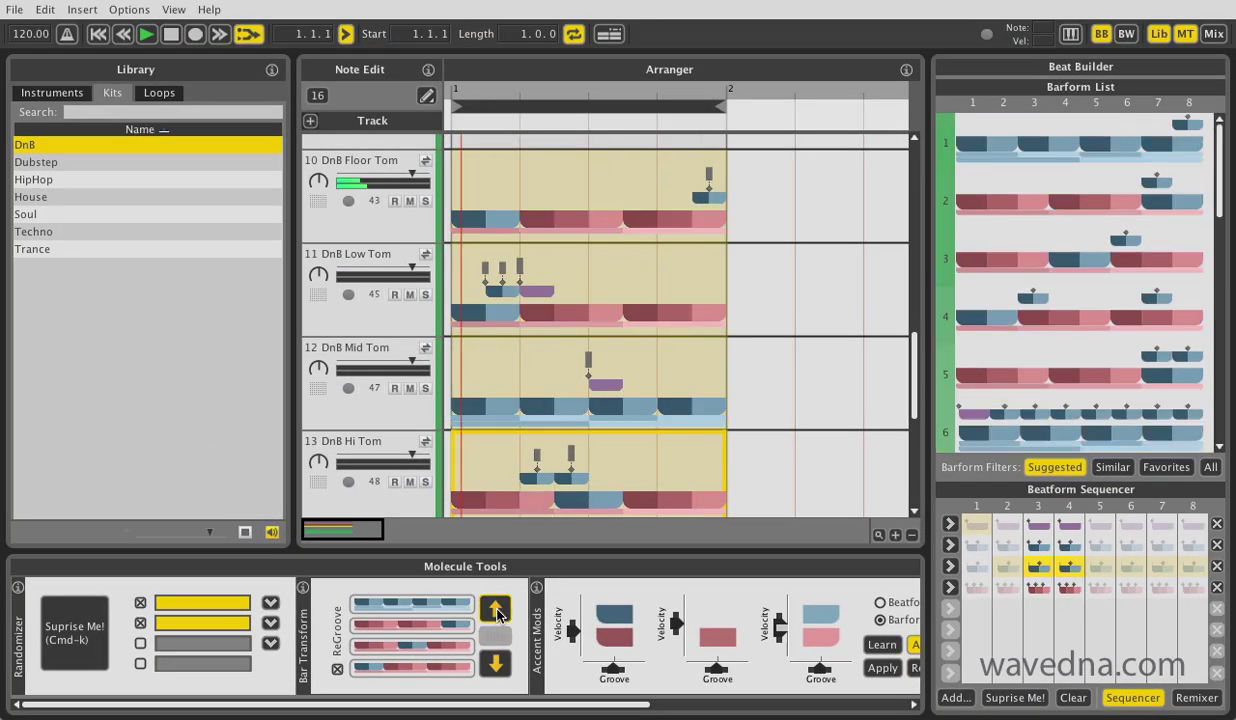
{"action": "left_click", "coordinate": [497, 612]}
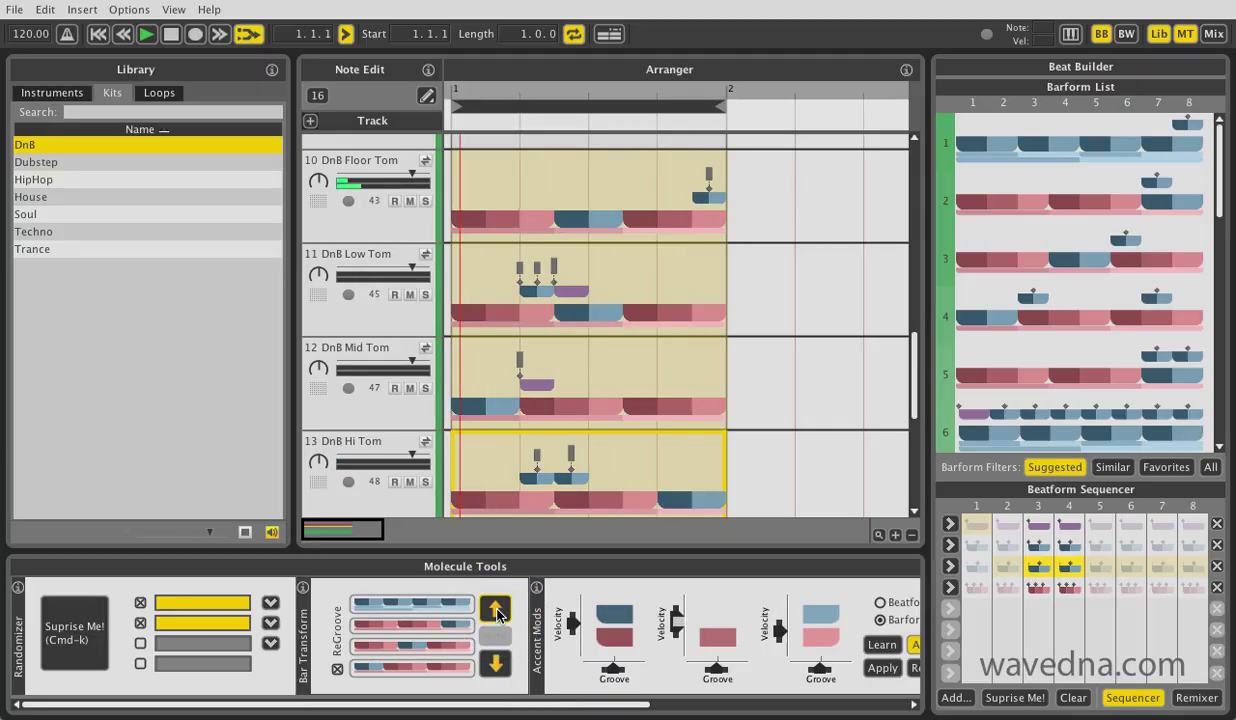
{"action": "left_click", "coordinate": [497, 612]}
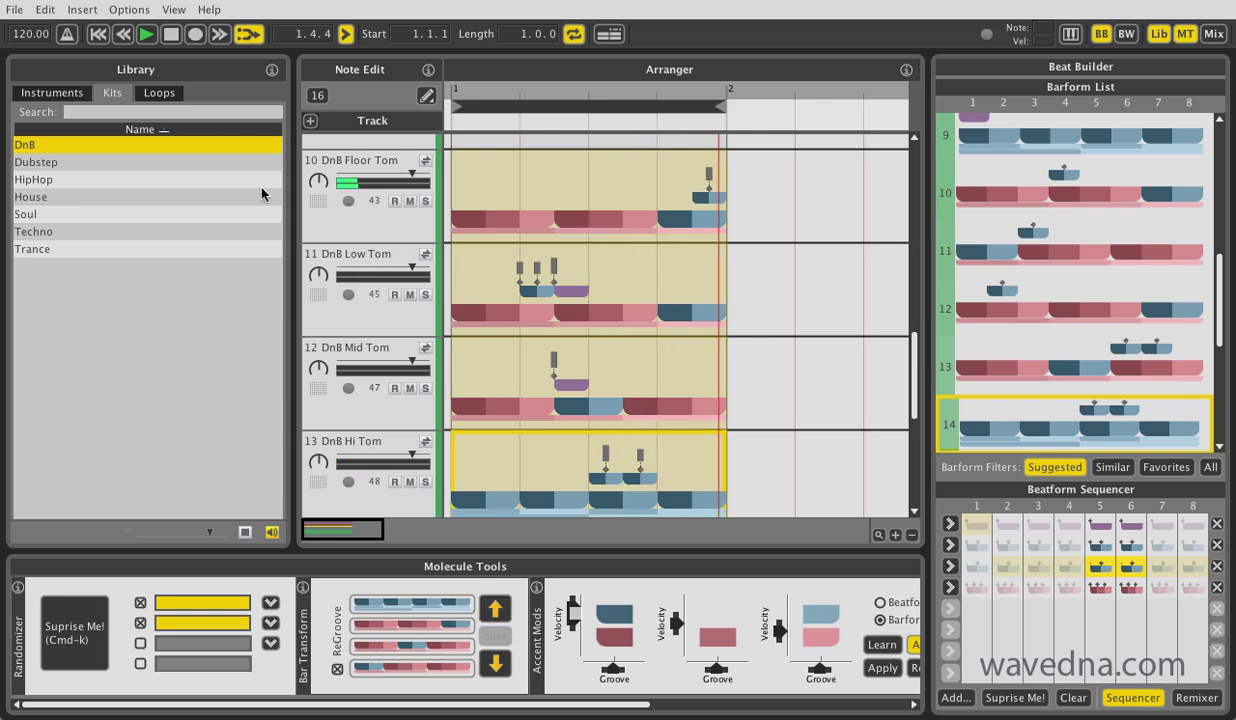
{"action": "left_click", "coordinate": [172, 35]}
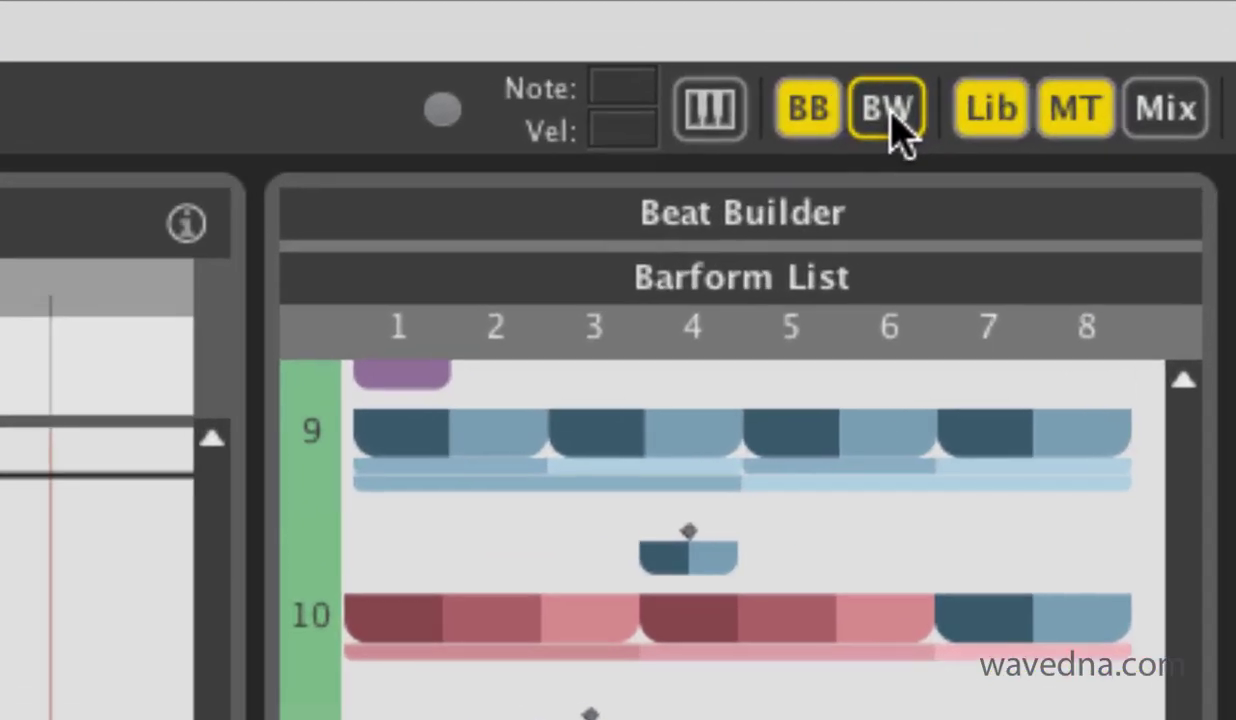
- Open BeatWeaver to view the Barform Map, then close it again
{"action": "left_click", "coordinate": [1127, 35]}
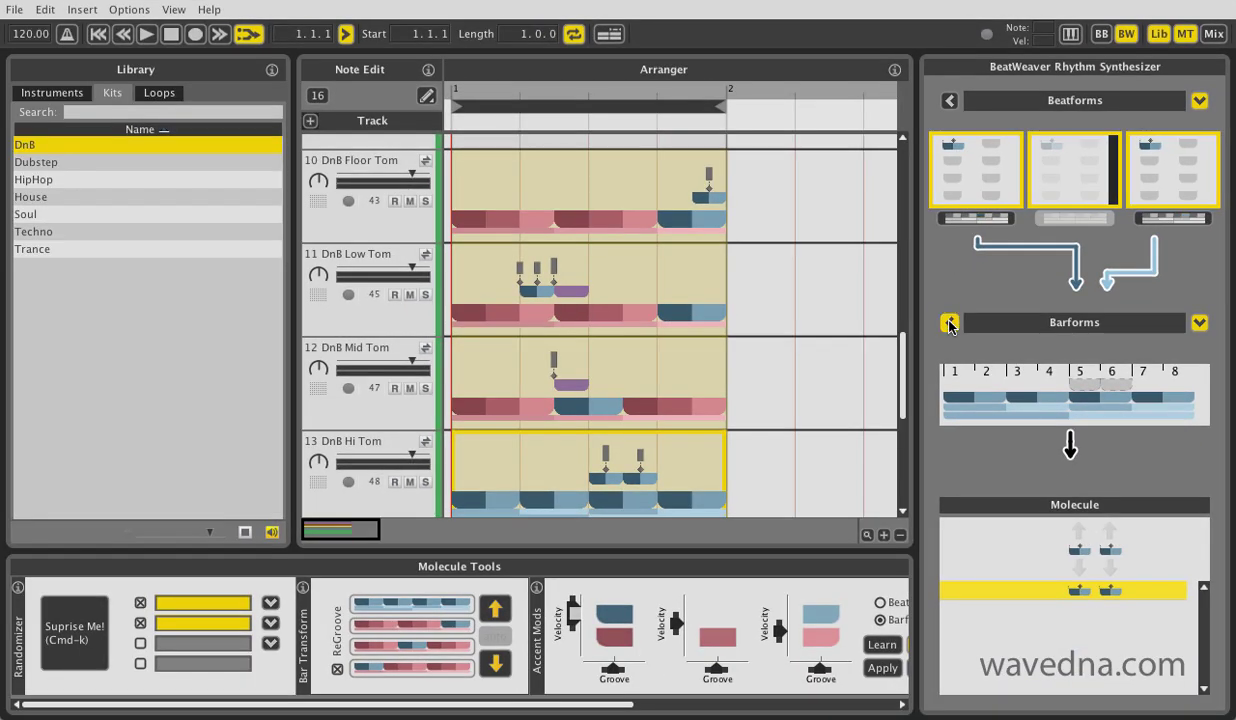
{"action": "left_click", "coordinate": [950, 323]}
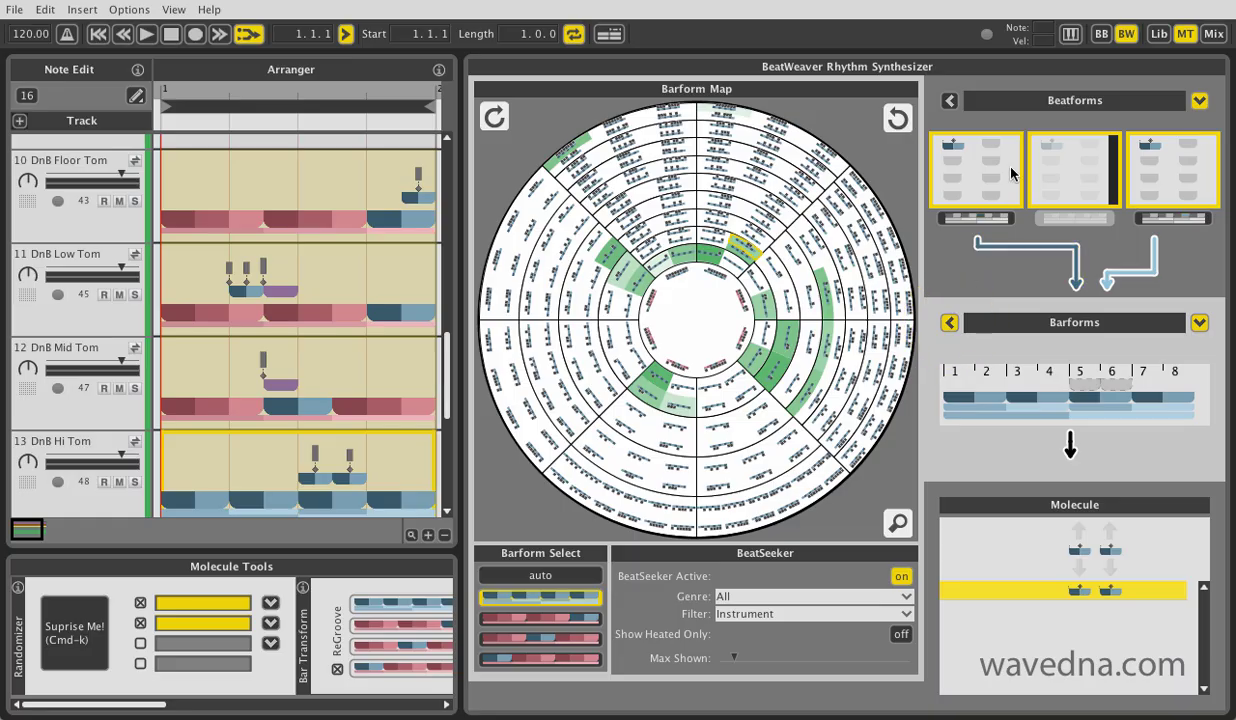
{"action": "left_click", "coordinate": [1127, 35]}
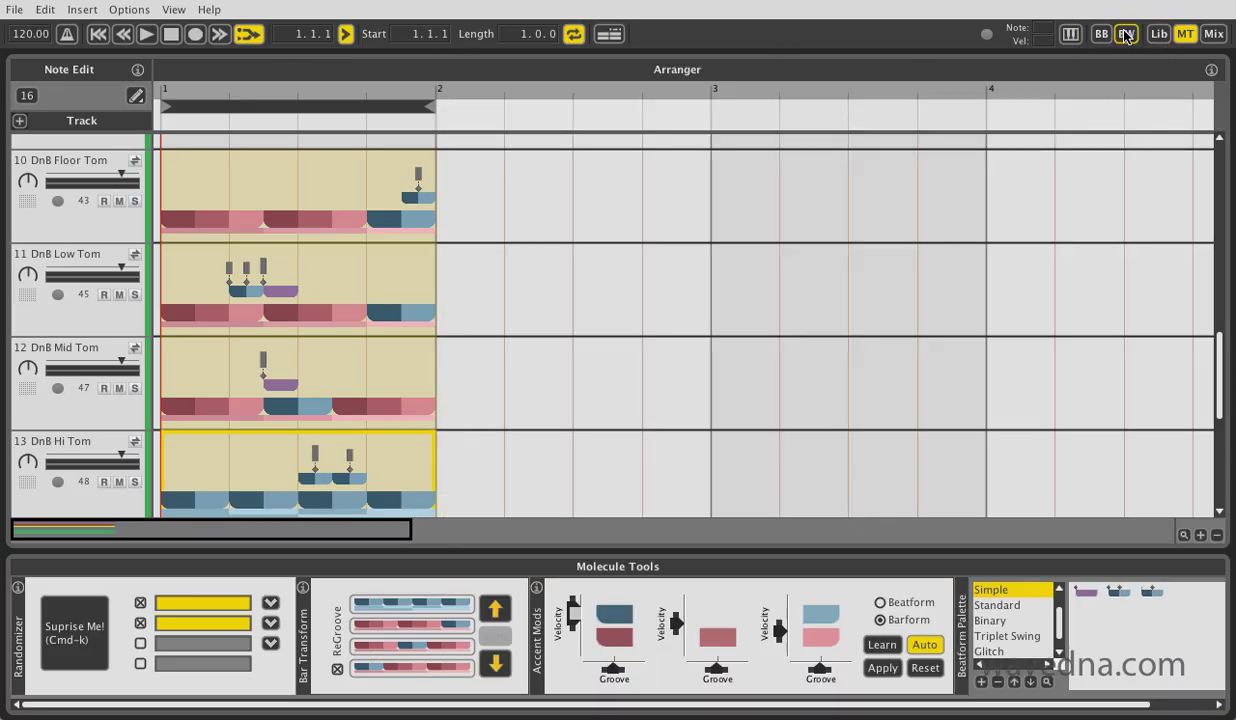